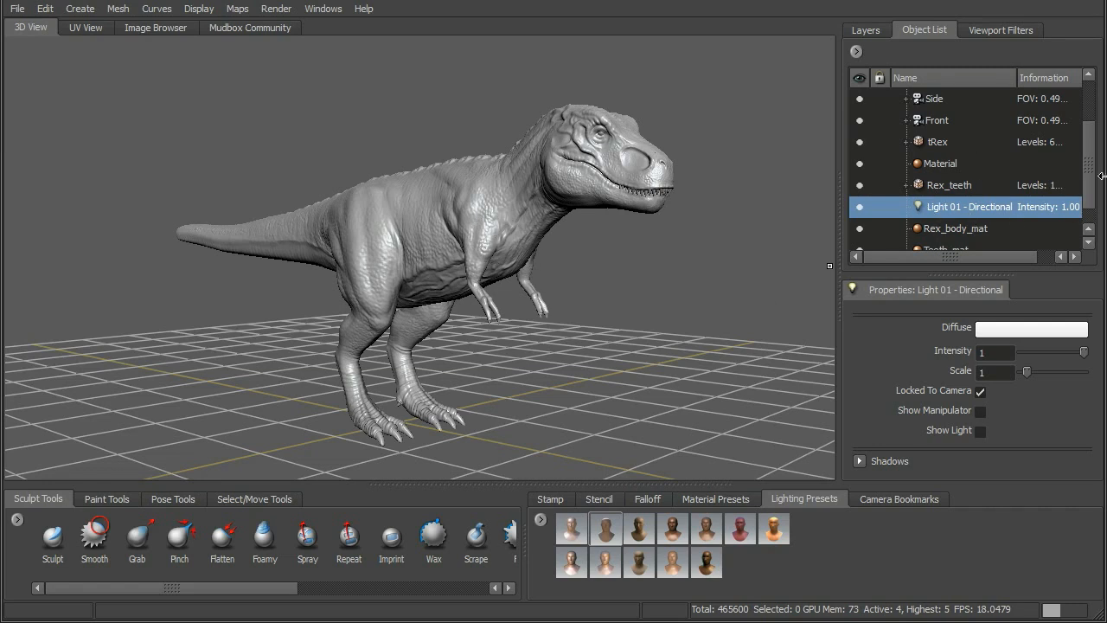
Try a different diffuse colour for Light 01 - Directional and close the colour chooser
scroll(960, 198, "down", 1)
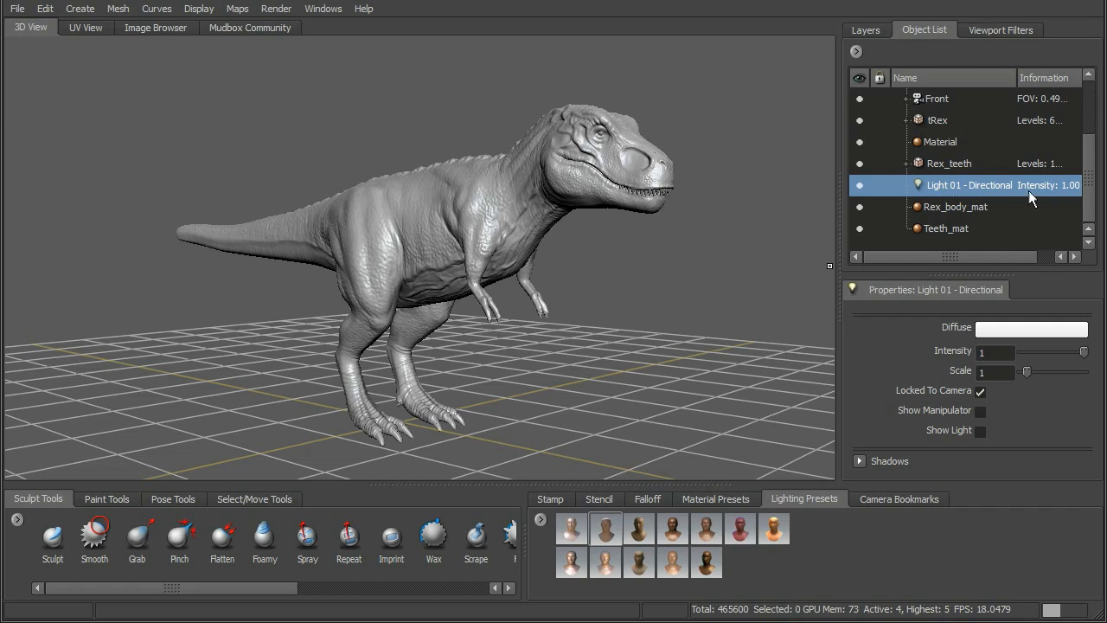
left_click_drag(994, 257, 1011, 256)
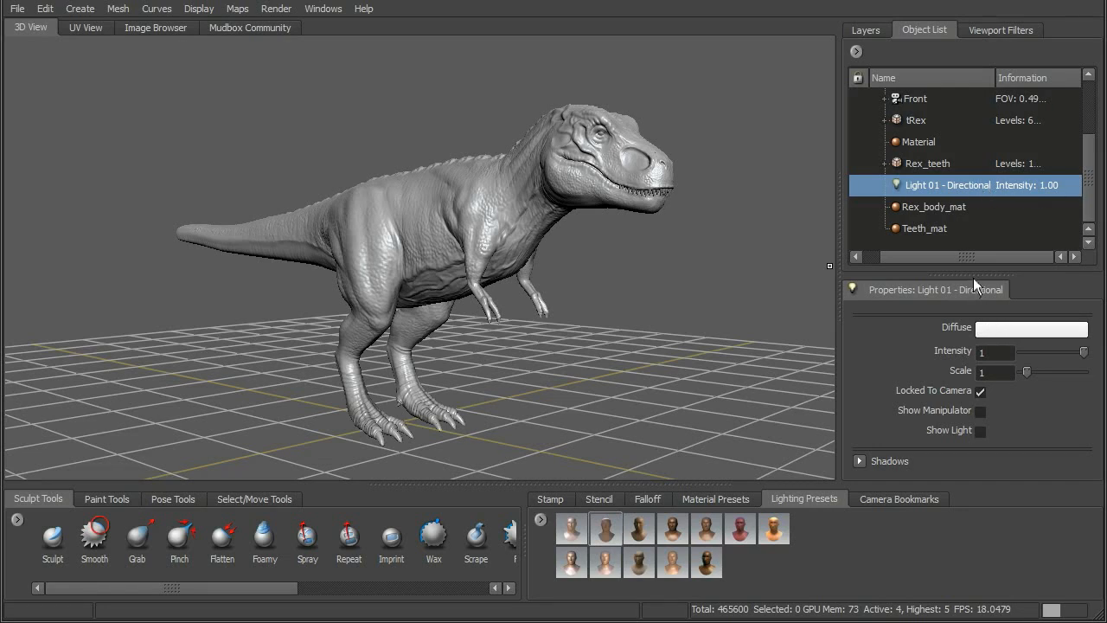
left_click_drag(976, 275, 976, 263)
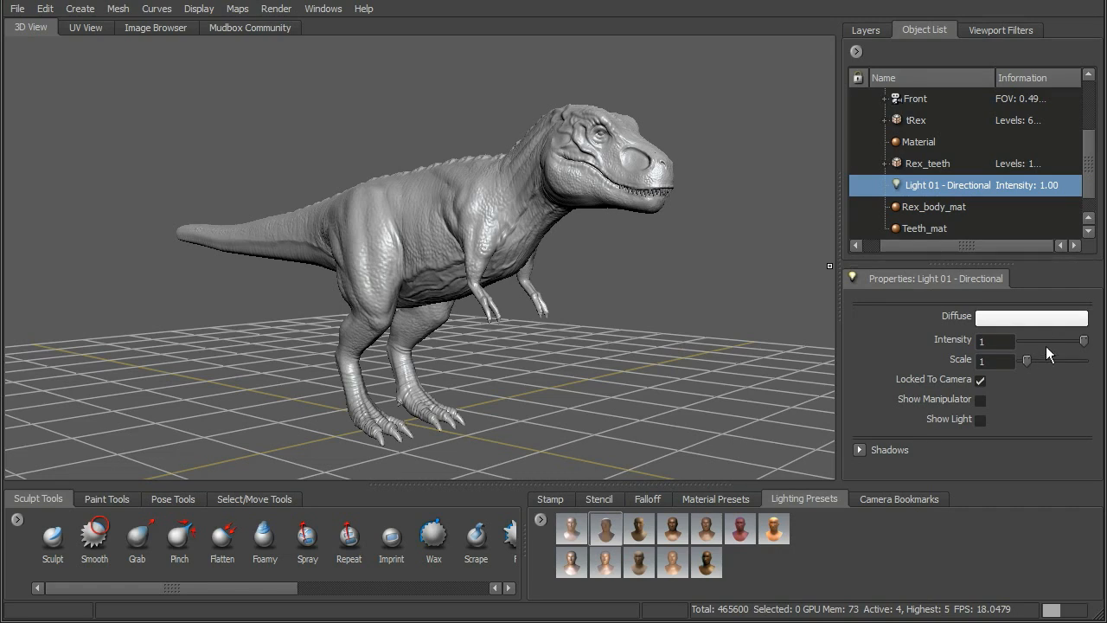
left_click(1029, 317)
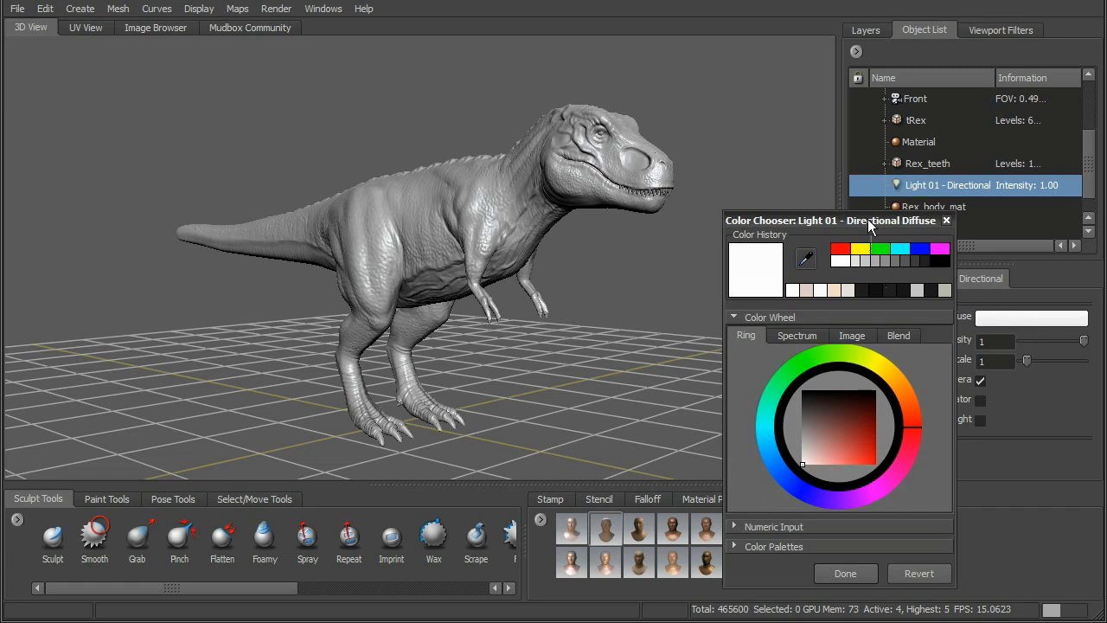
left_click_drag(864, 227, 928, 206)
left_click_drag(897, 408, 866, 456)
left_click(914, 548)
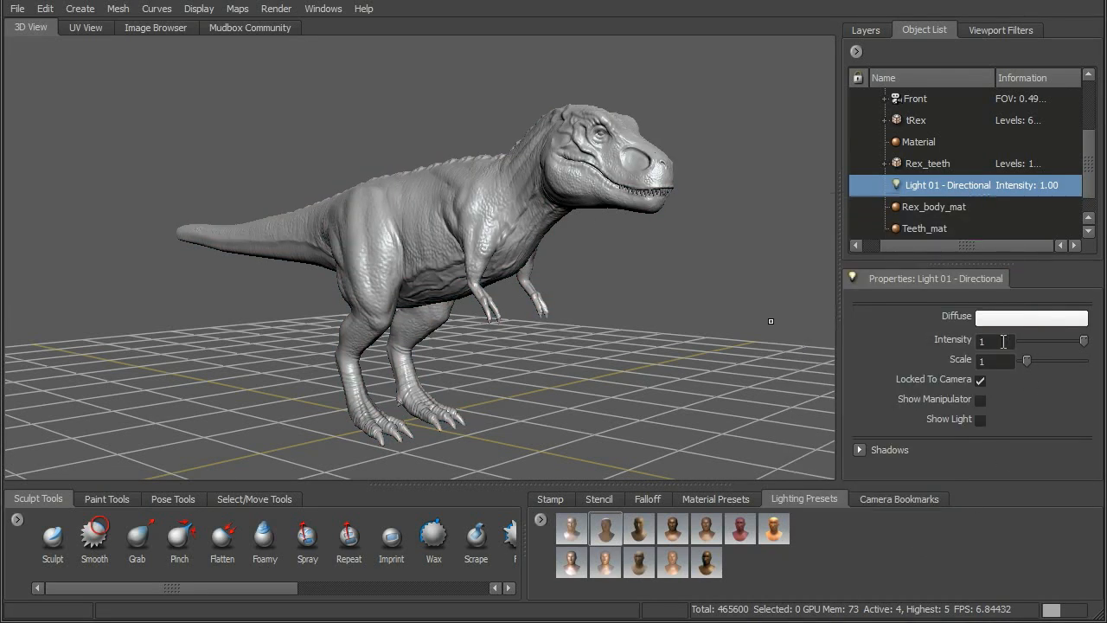
Adjust the intensity and scale of Light 01 - Directional, finishing with a value of 1 for both
mouse_move(1085, 343)
left_mouse_down()
mouse_move(1064, 345)
mouse_move(1097, 347)
left_mouse_up()
left_click_drag(1027, 360, 1030, 361)
type("1")
key("Return")
Test the directional light's camera lock while orbiting the T-Rex, and display the light in the viewport
left_click_drag(709, 291, 671, 283, "alt")
left_click(981, 380)
left_click_drag(618, 350, 664, 313, "alt")
left_click_drag(718, 353, 728, 327, "alt")
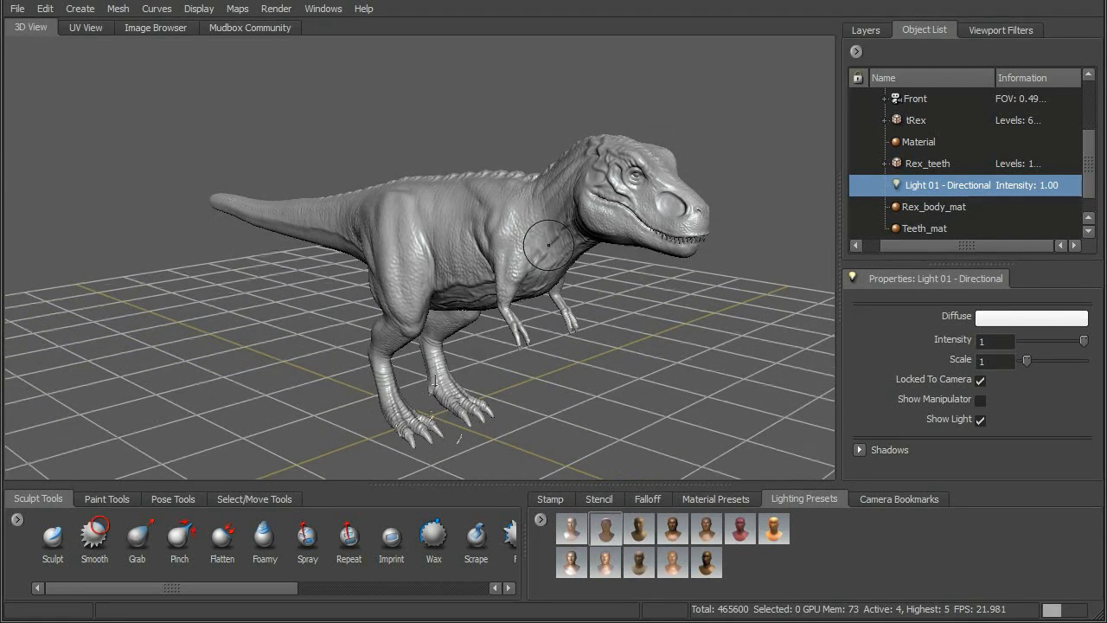
Unlock the directional light from the camera, show its manipulator and rotate the light around the T-Rex
left_click(979, 381)
left_click(980, 400)
left_click_drag(431, 415, 432, 391)
left_click_drag(507, 392, 588, 370, "alt")
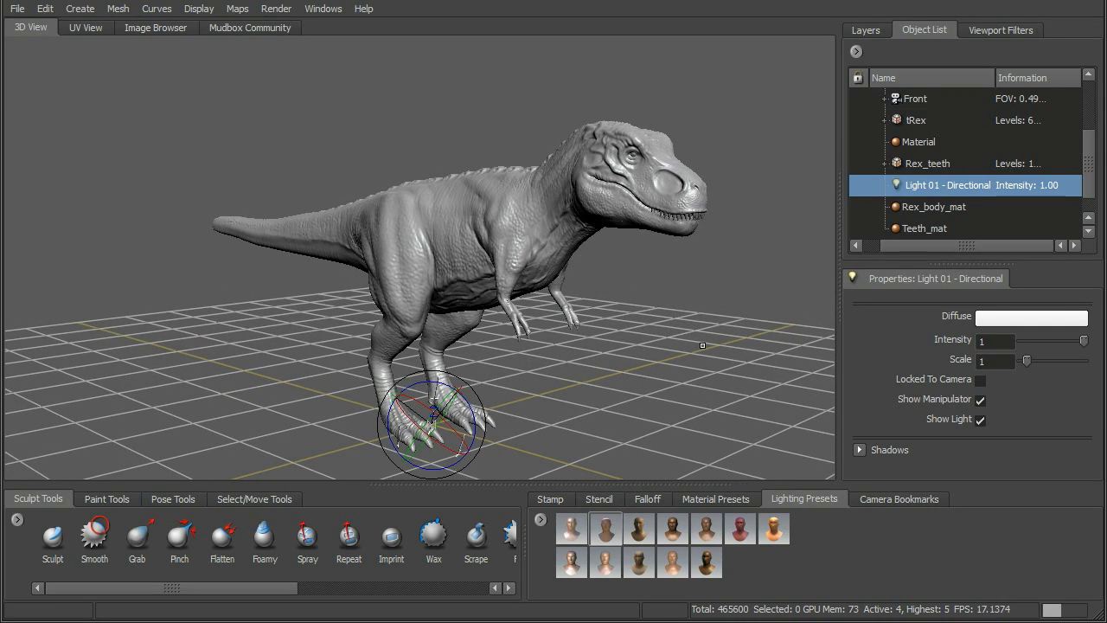
mouse_move(707, 337)
left_mouse_down()
mouse_move(714, 303)
mouse_move(666, 362)
mouse_move(706, 326)
left_mouse_up()
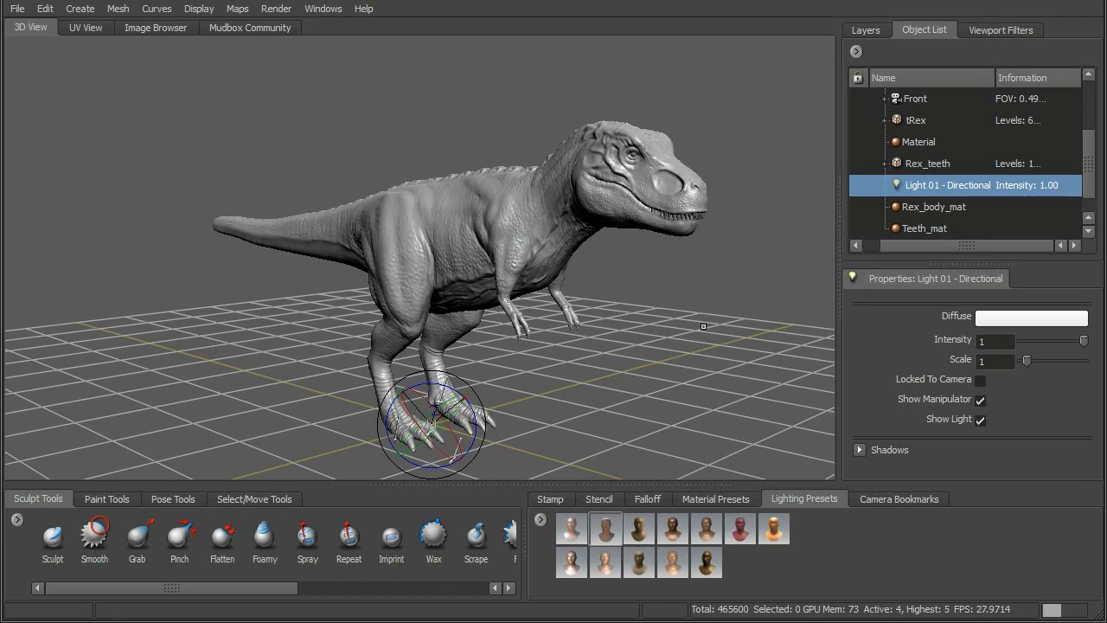
Hide the directional light and its manipulator, and re-aim the light to brighten the T-Rex's side
left_click(980, 419)
left_click(980, 400)
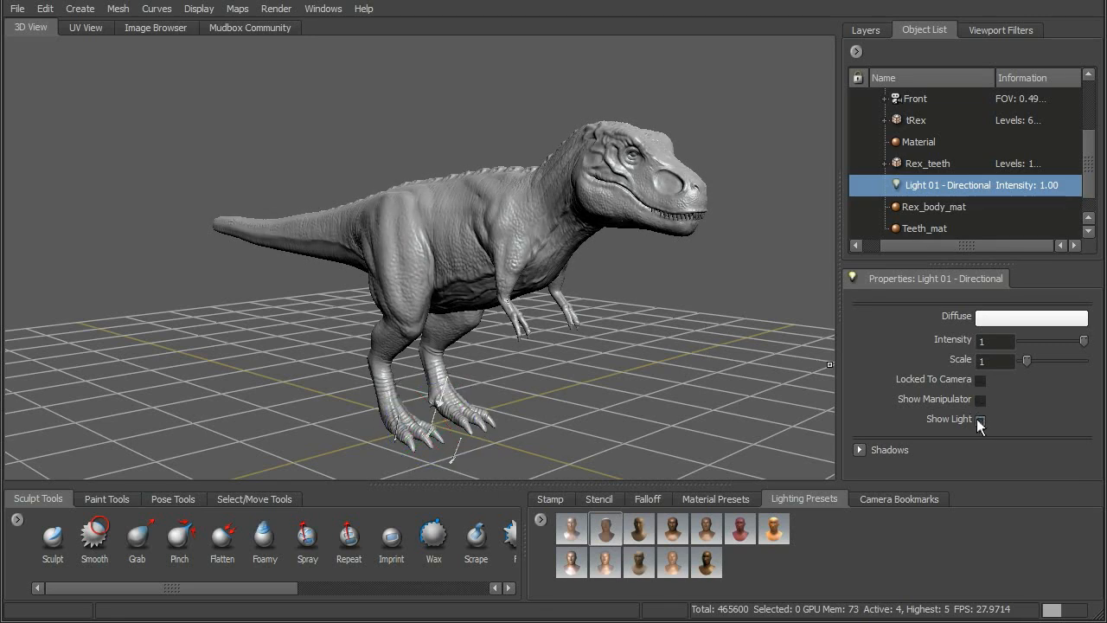
mouse_move(706, 365)
left_mouse_down()
mouse_move(707, 388)
mouse_move(707, 368)
mouse_move(706, 384)
mouse_move(555, 388)
left_mouse_up()
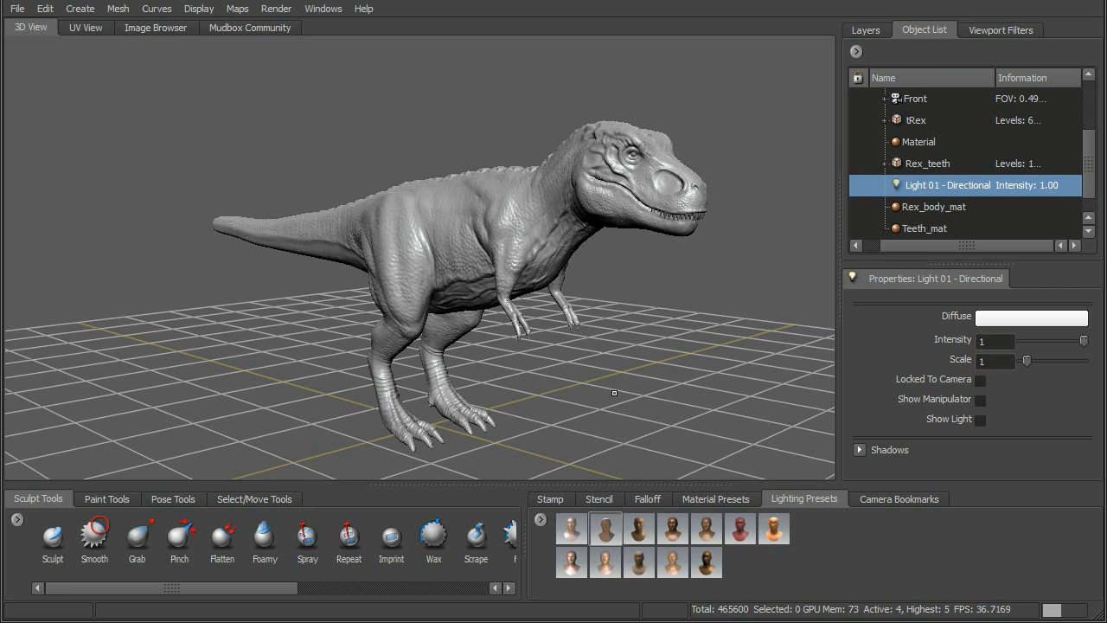
Try Cast Shadows on the directional light while viewing the T-Rex from another angle, and switch it off again
left_click(860, 450)
left_click_drag(1096, 400, 1088, 437)
left_click(973, 417)
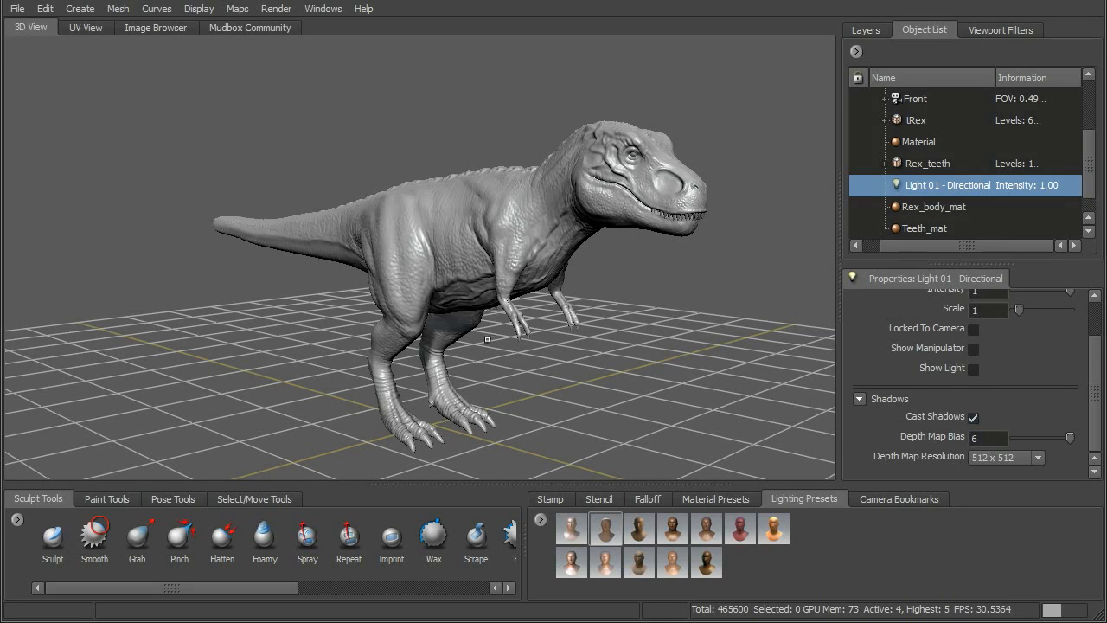
mouse_move(678, 329)
left_mouse_down("alt")
mouse_move(689, 347)
mouse_move(725, 305)
mouse_move(499, 394)
left_mouse_up("alt")
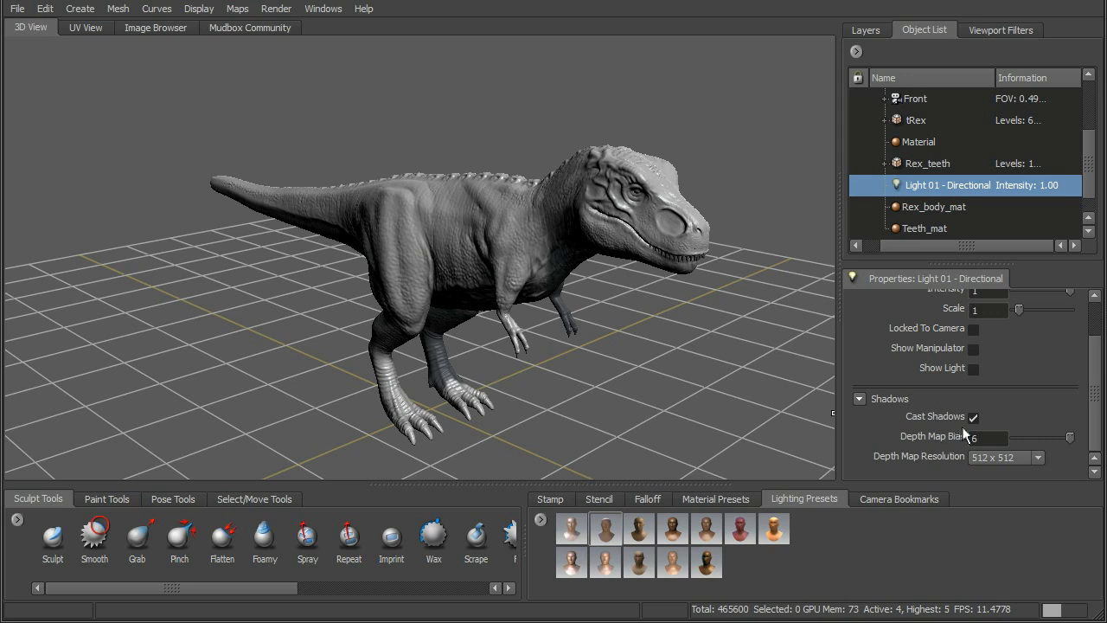
left_click(973, 416)
left_click_drag(676, 344, 741, 330, "alt")
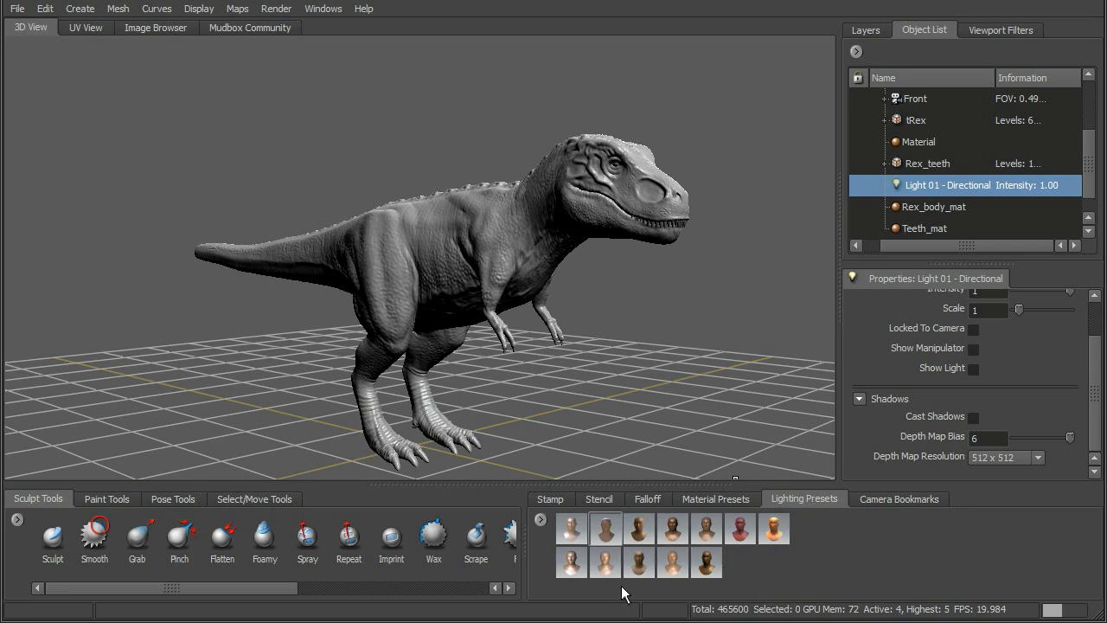
Replace all existing lights with the second lighting preset, and bring up the paint tools and stamp library
mouse_move(603, 566)
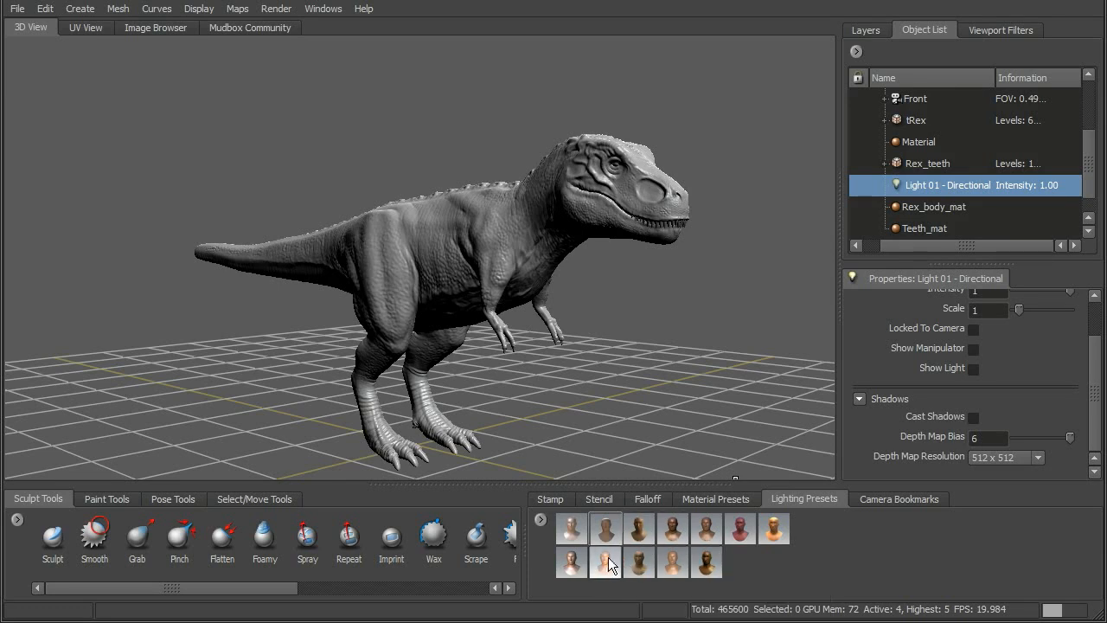
mouse_move(617, 530)
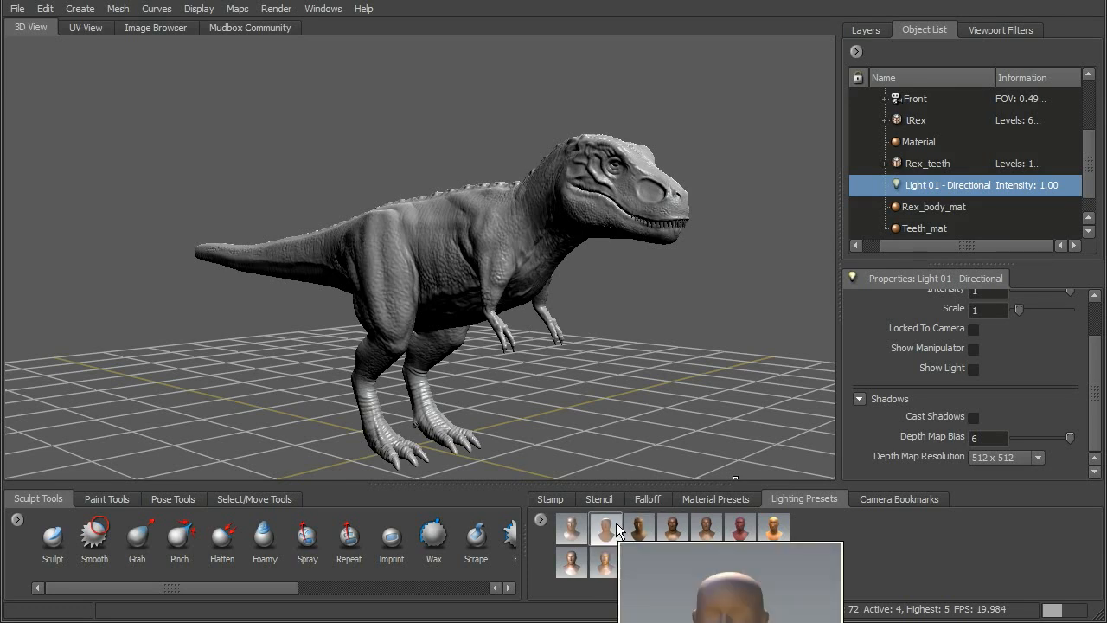
left_click(607, 531)
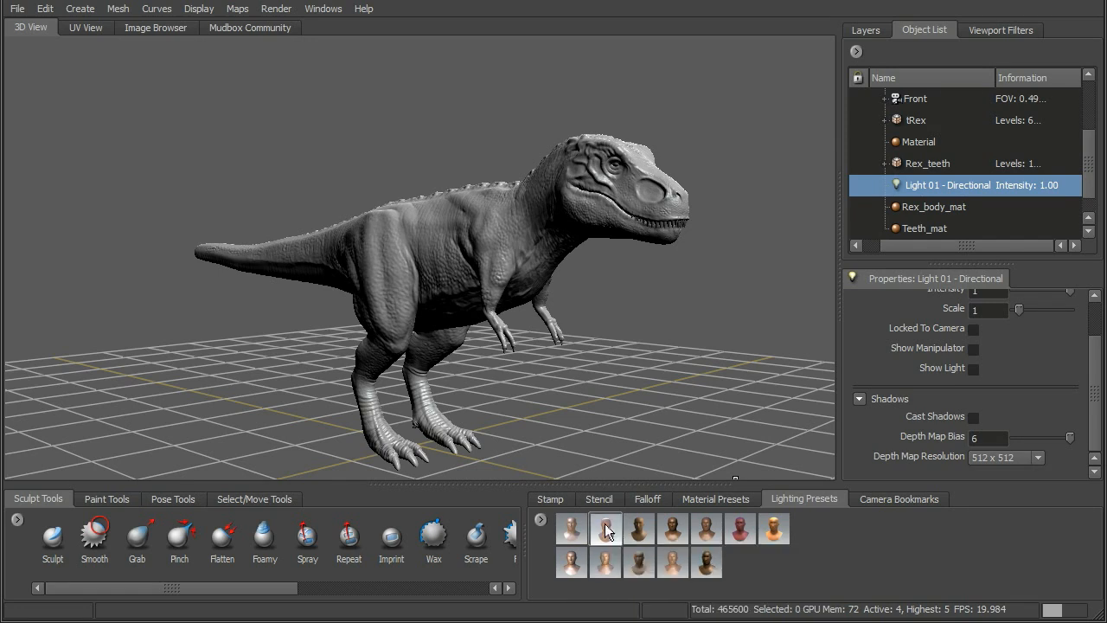
left_click(605, 532)
left_click_drag(456, 331, 636, 252)
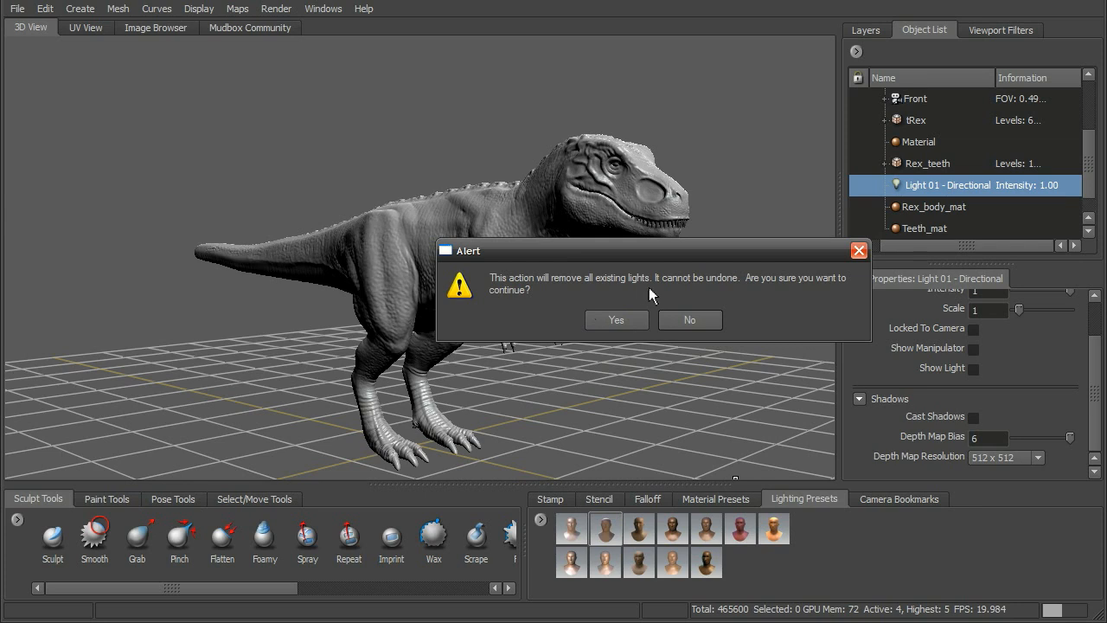
left_click(615, 319)
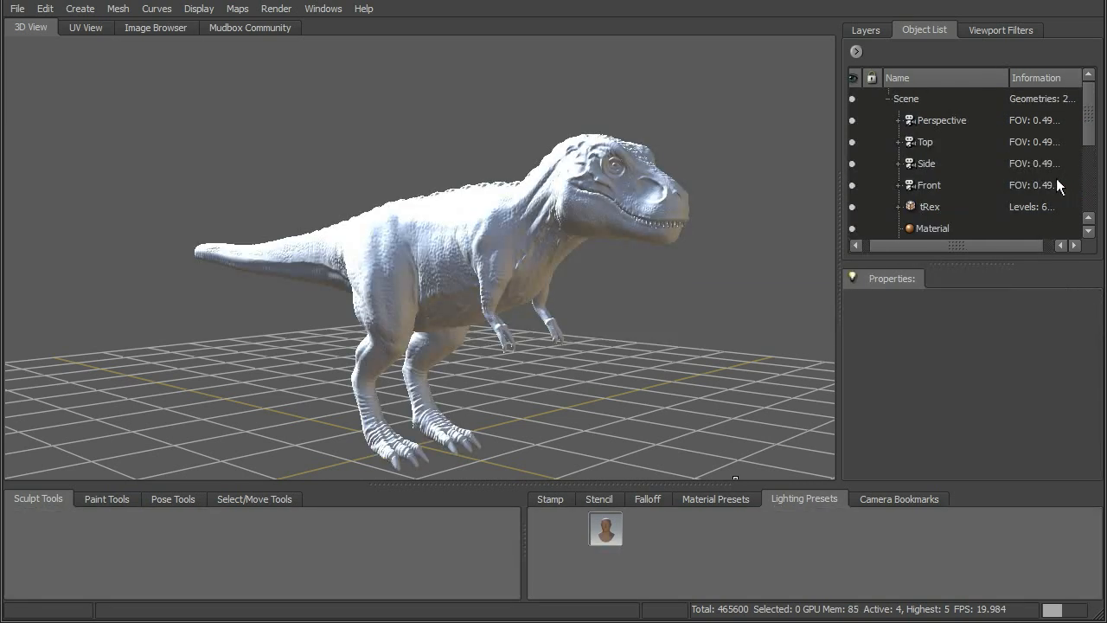
left_click(109, 499)
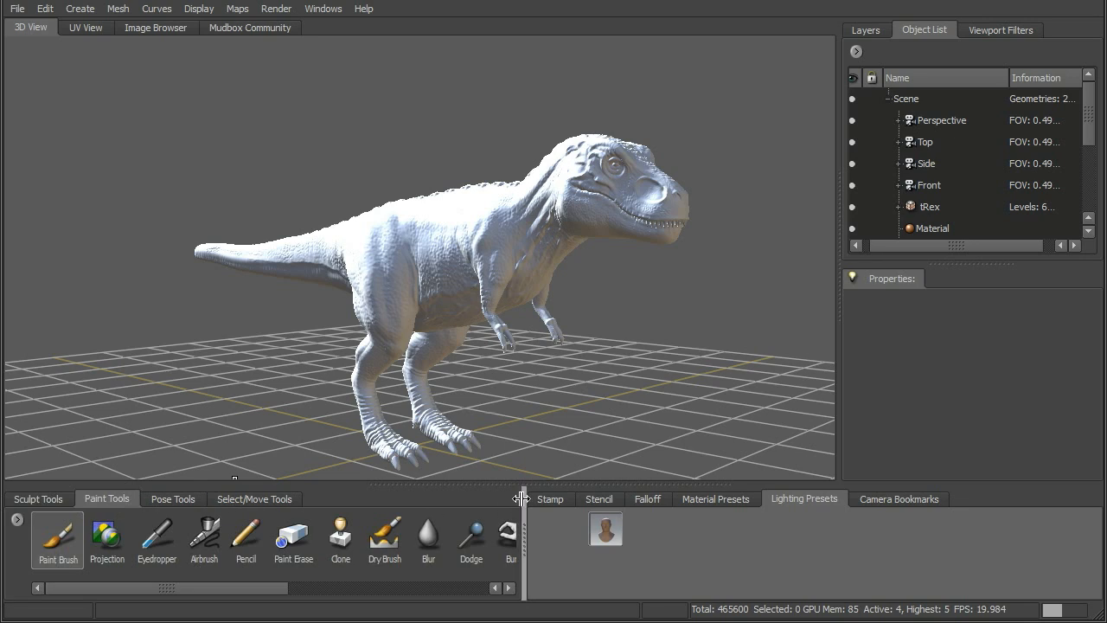
left_click(550, 499)
Lower the intensity of the preset's Light 01 - Directional to 0.794
left_click_drag(1087, 129, 1086, 194)
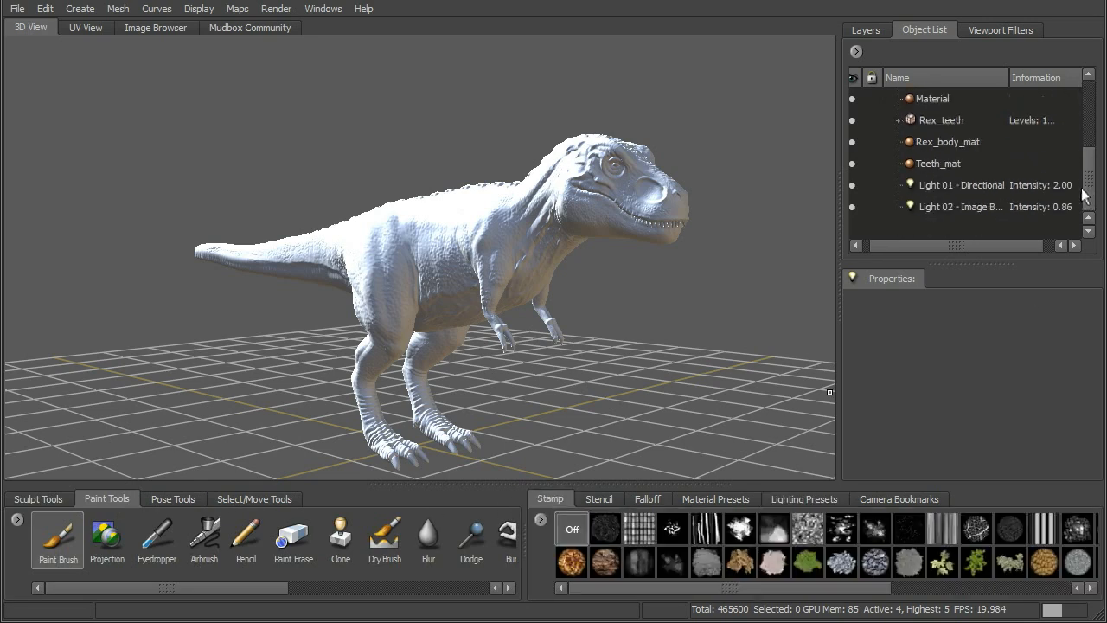
left_click(987, 191)
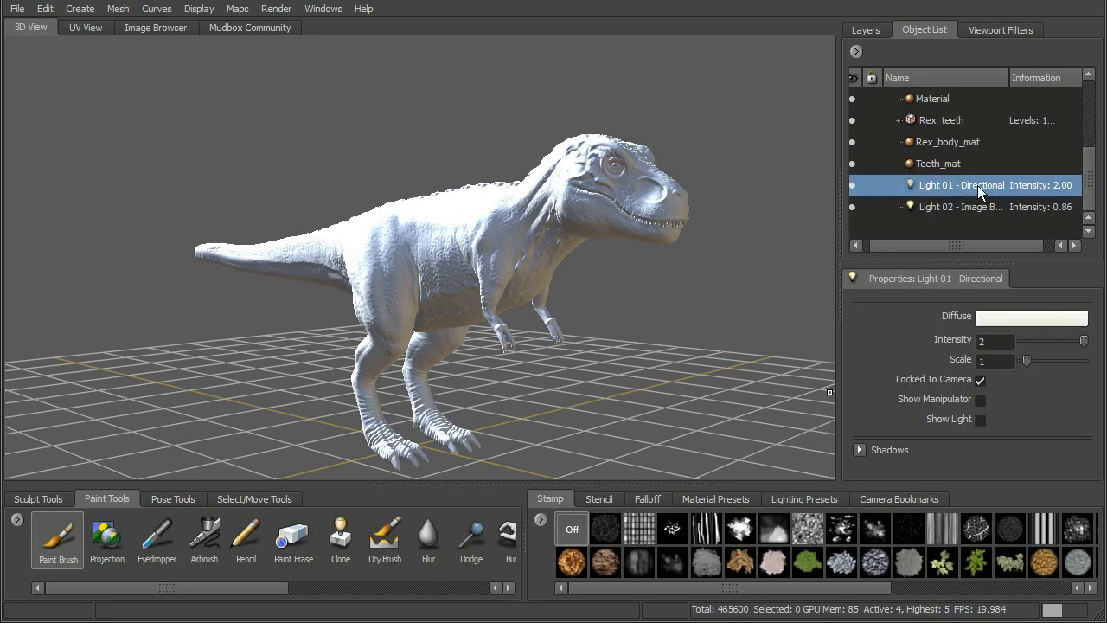
left_click_drag(1083, 342, 1044, 342)
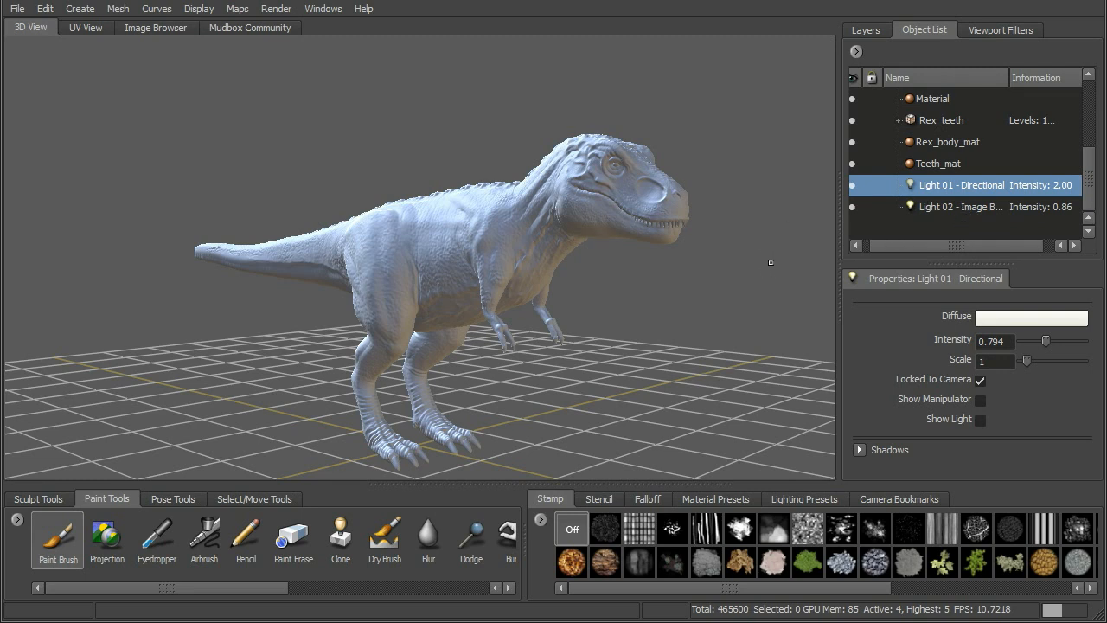
Delete the preset's image-based light, Light 02, from the scene
left_click_drag(926, 249, 944, 225)
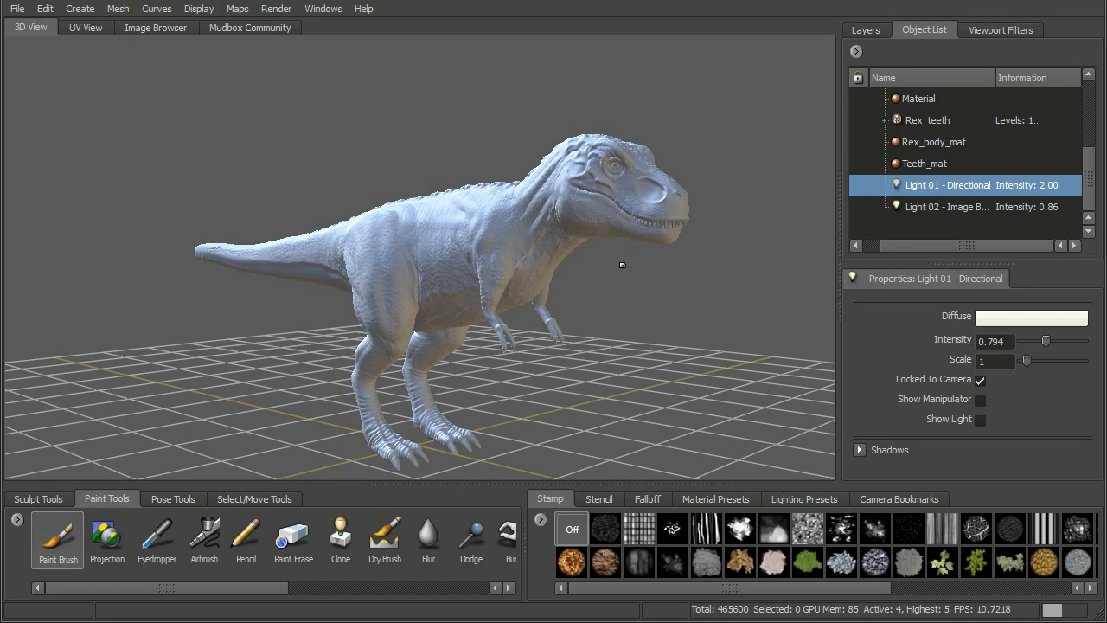
right_click(970, 204)
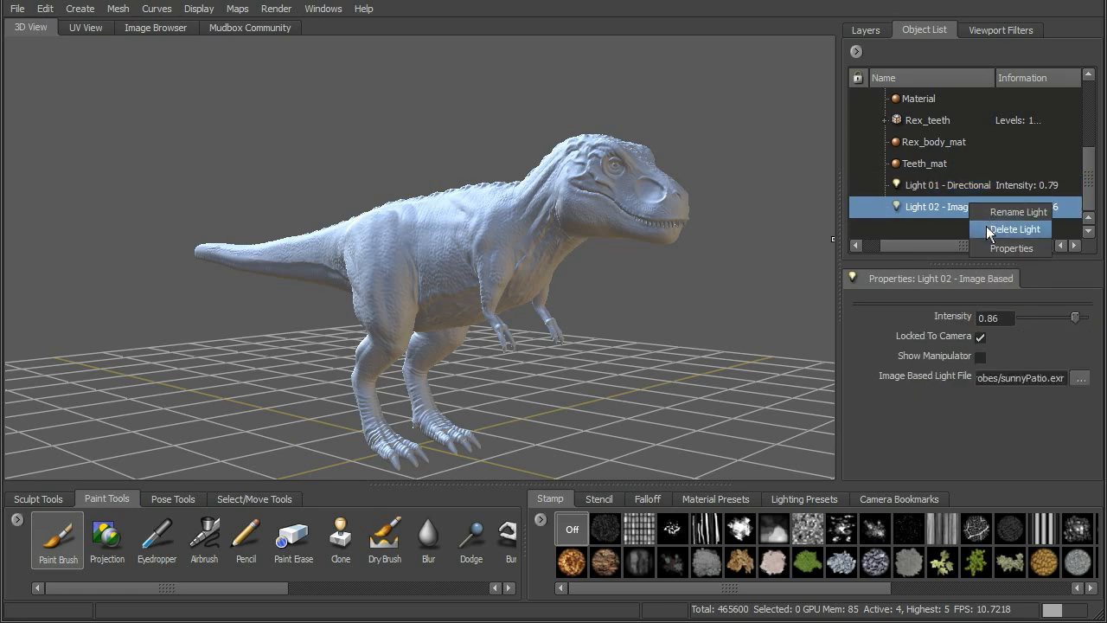
left_click(987, 226)
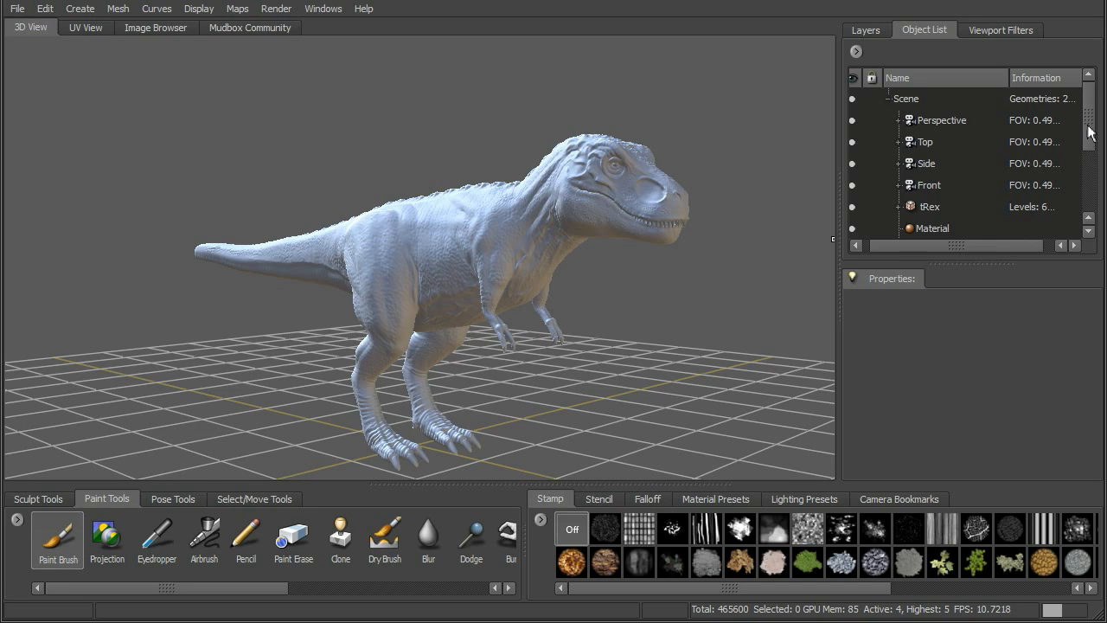
Set the intensity of the remaining Light 01 - Directional to 1
scroll(1088, 143, "down", 1)
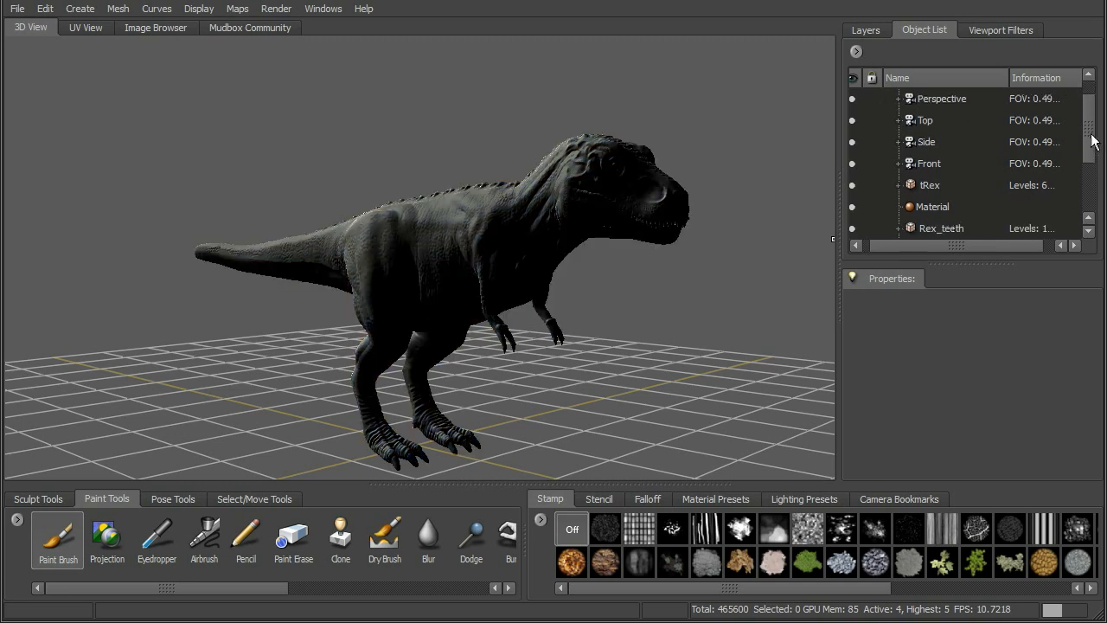
scroll(1088, 173, "down", 4)
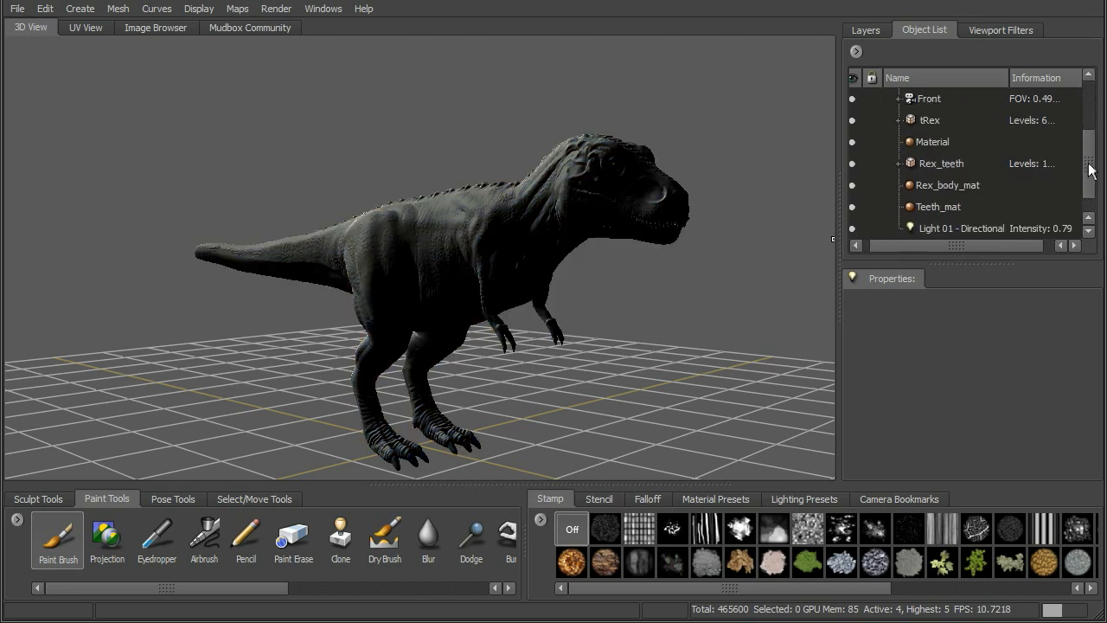
left_click(1003, 214)
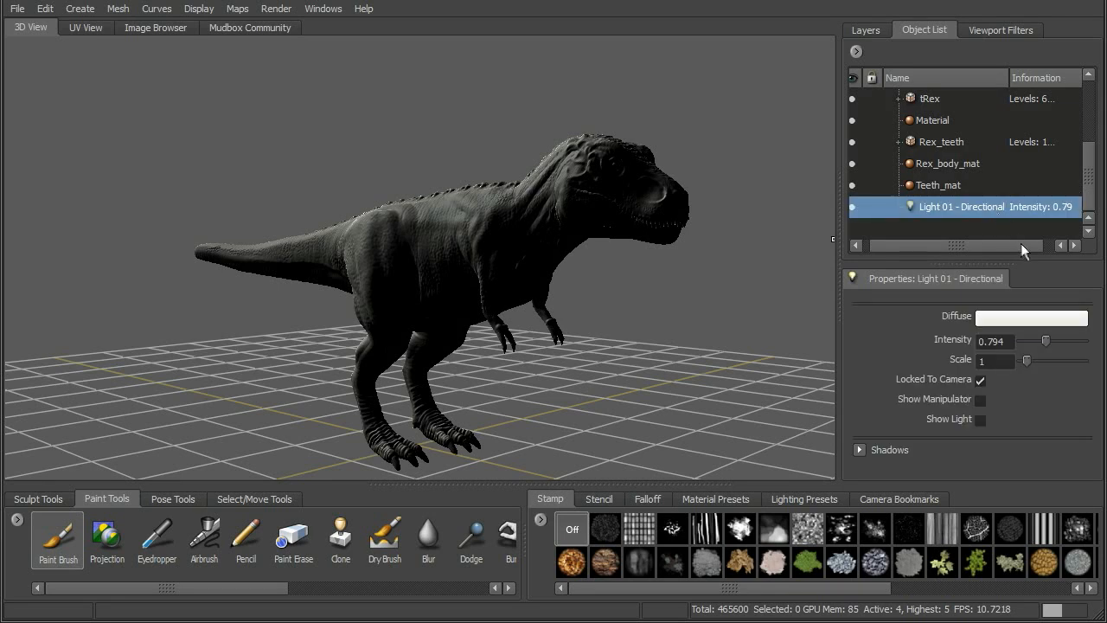
double_click(996, 341)
type("1")
key("Return")
type("0")
key("Return")
double_click(982, 341)
type("1")
key("Return")
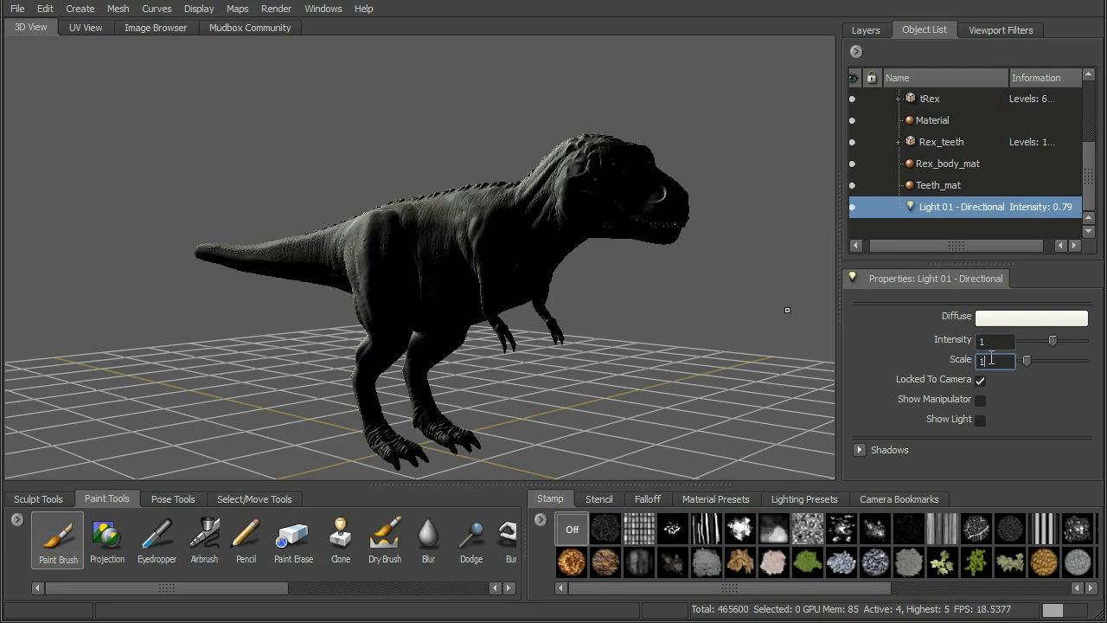
Enter a scale of 1 for Light 01 - Directional
double_click(984, 360)
type("1")
key("Return")
double_click(993, 361)
type("1")
Re-aim the directional light so it catches the T-Rex's head and feet, and set its intensity to 1.2
mouse_move(734, 311)
left_mouse_down()
mouse_move(745, 304)
mouse_move(694, 344)
mouse_move(606, 342)
mouse_move(820, 245)
mouse_move(805, 359)
mouse_move(627, 392)
mouse_move(709, 369)
left_mouse_up()
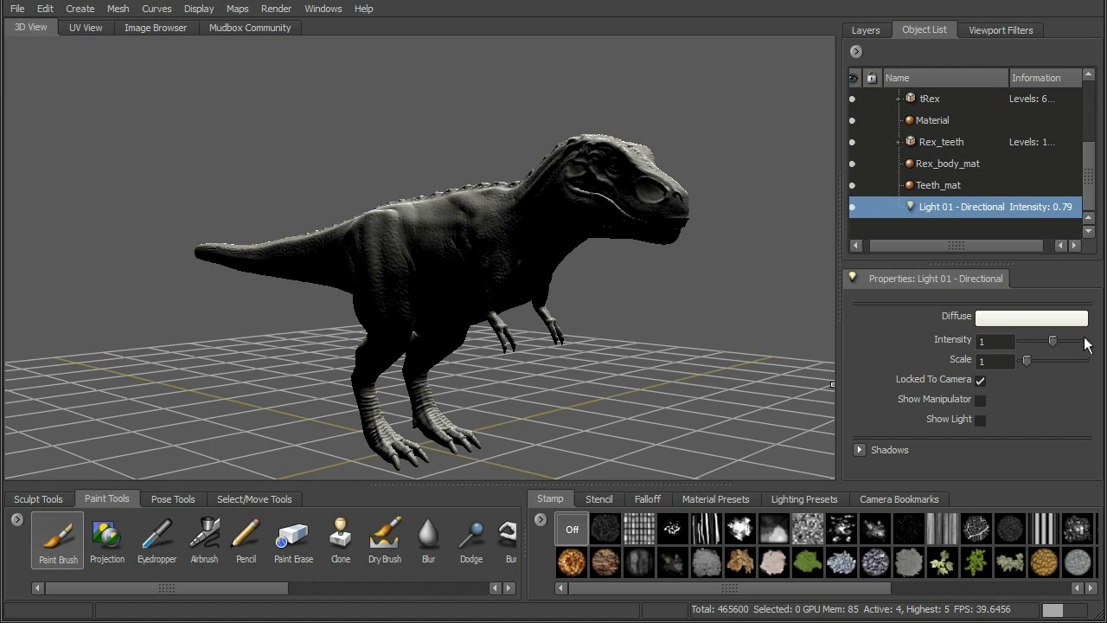
left_click(996, 338)
type("1.2")
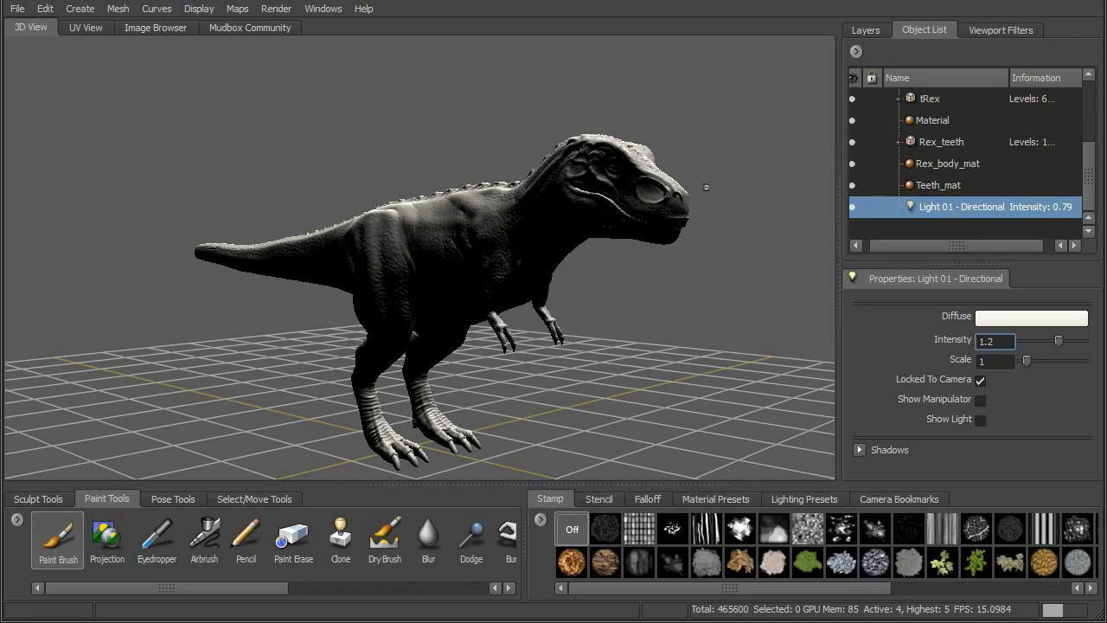
Create an image-based light and enlarge the object list to bring both lights into view
left_click(80, 9)
mouse_move(98, 76)
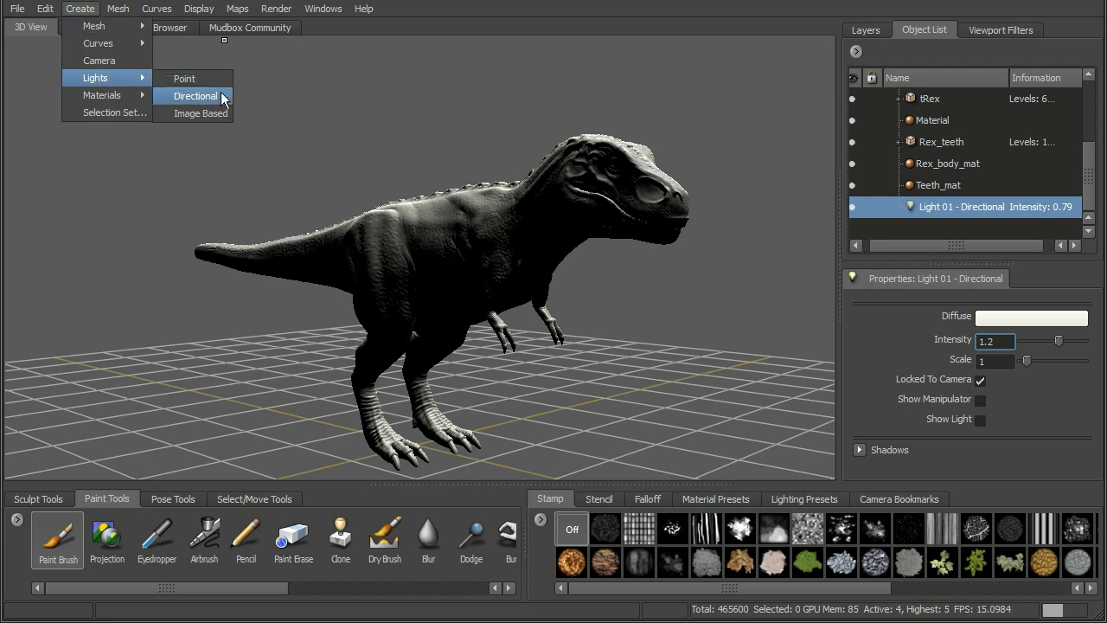
left_click(205, 115)
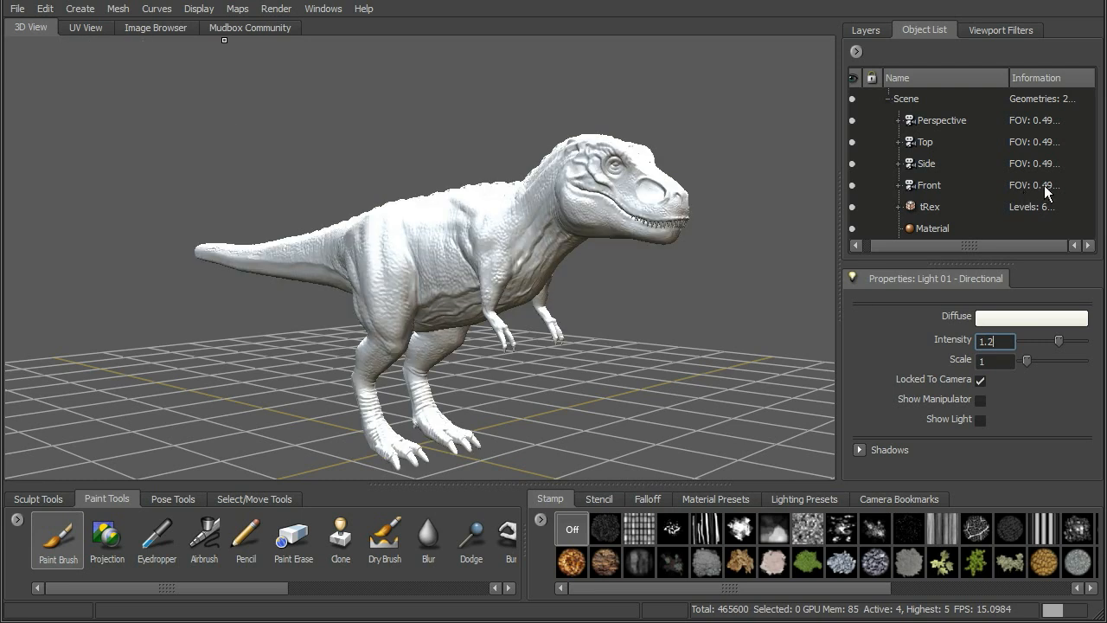
left_click_drag(977, 263, 978, 305)
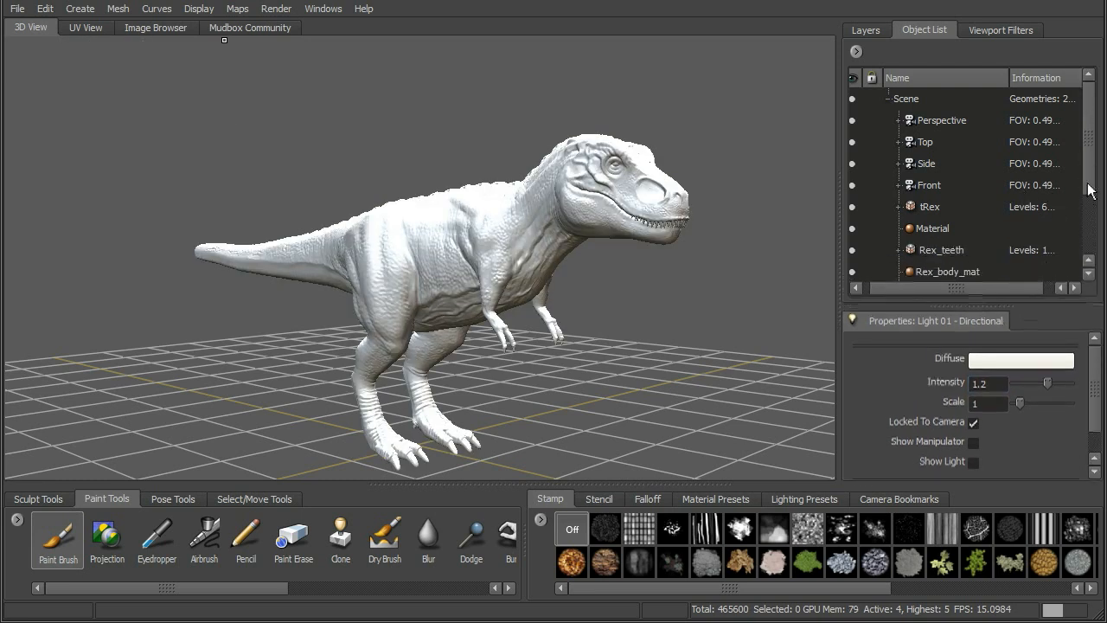
scroll(1088, 248, "down", 2)
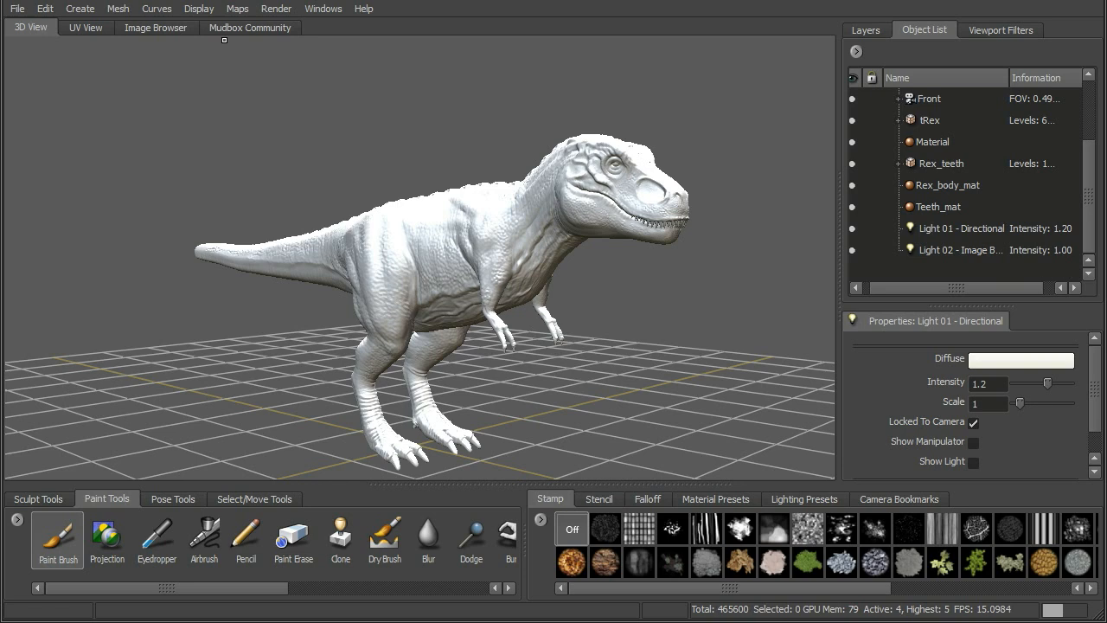
Load morningBeach.exr from the Textures Lightprobes folder as the light file for Light 02 - Image Based
left_click(988, 252)
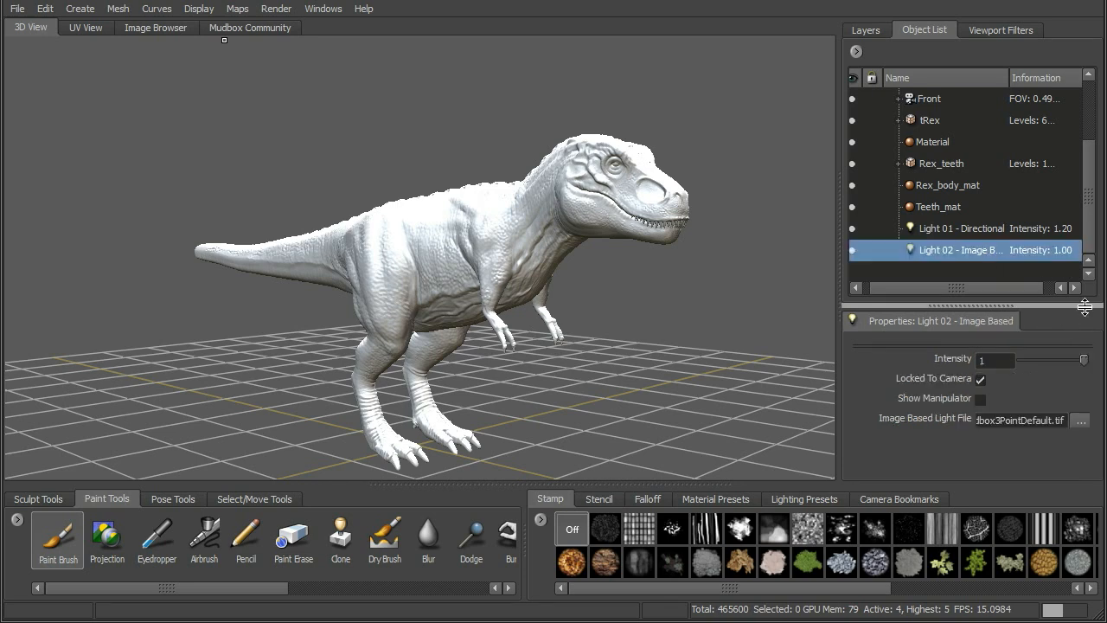
left_click(1079, 421)
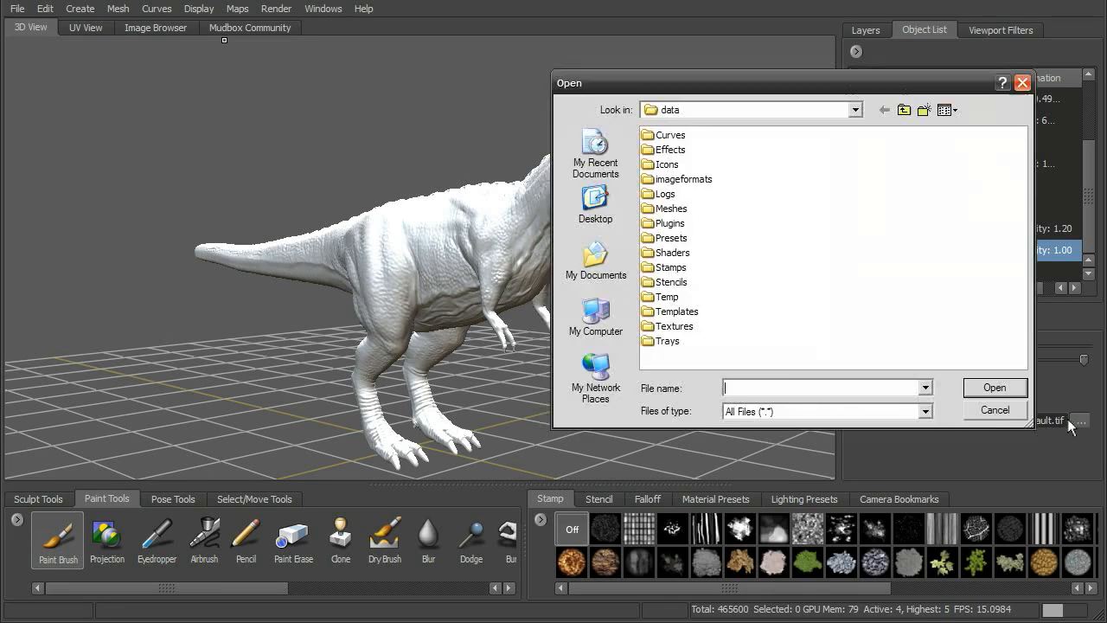
double_click(670, 333)
double_click(670, 149)
left_click_drag(720, 87, 834, 61)
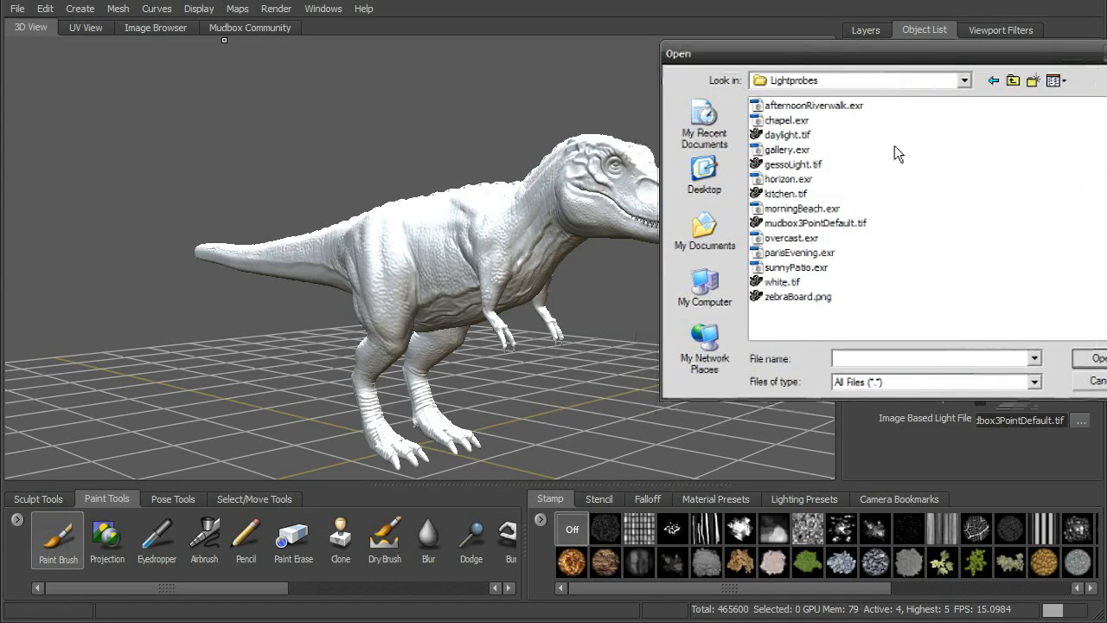
left_click(813, 216)
left_click(1091, 358)
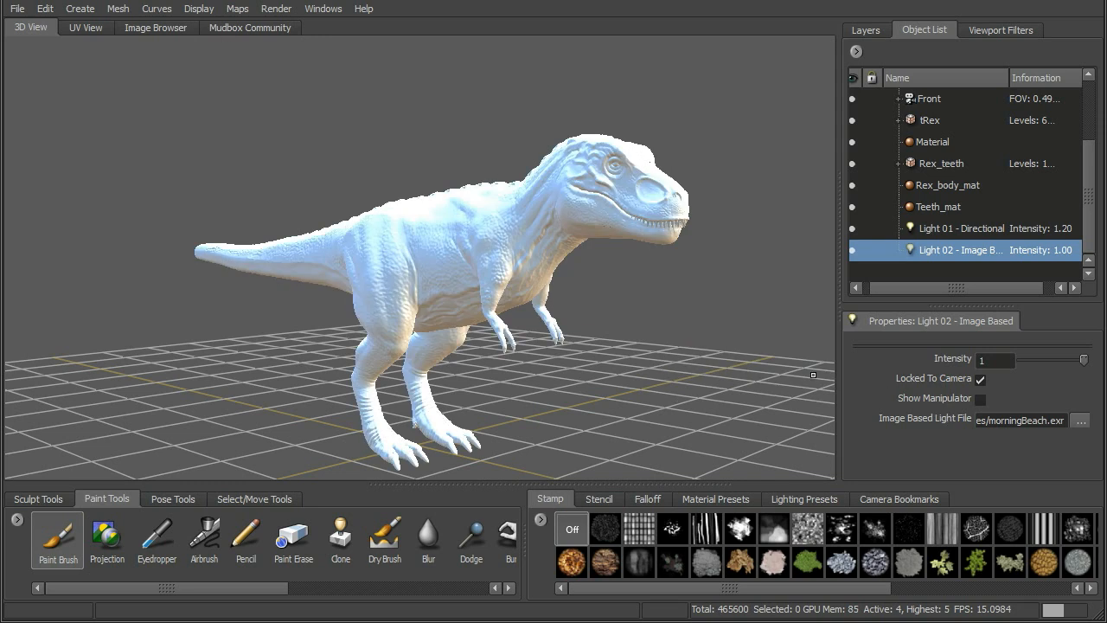
Unlock the image-based light from the camera and set its intensity to 0.3
left_click(979, 379)
mouse_move(696, 376)
left_mouse_down()
mouse_move(813, 331)
mouse_move(667, 403)
mouse_move(736, 419)
mouse_move(649, 413)
mouse_move(758, 416)
left_mouse_up()
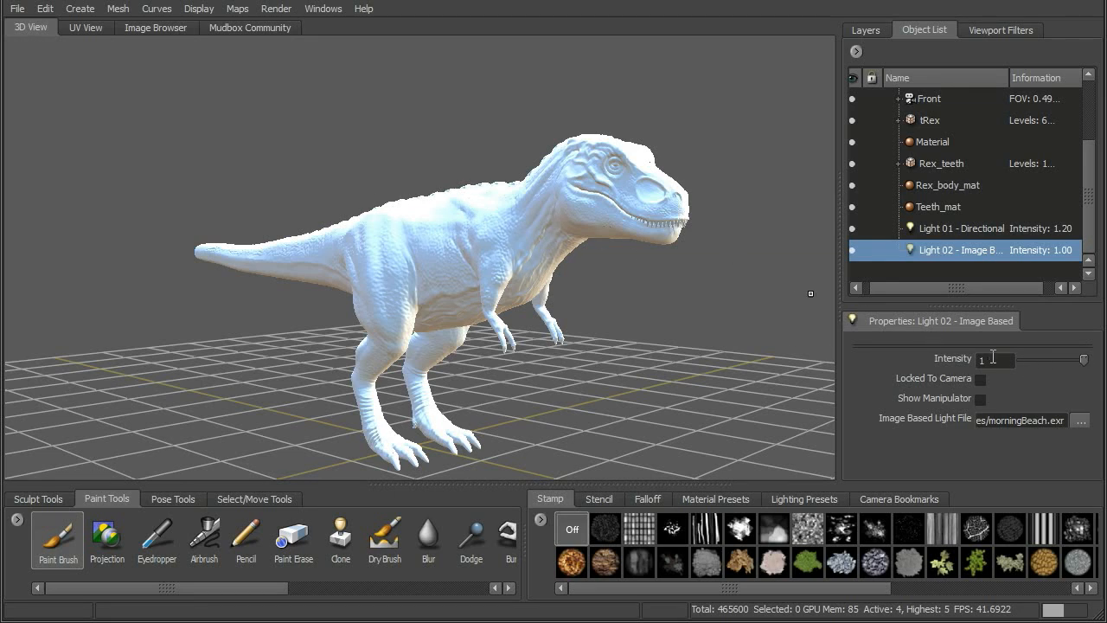
left_click_drag(1084, 360, 955, 362)
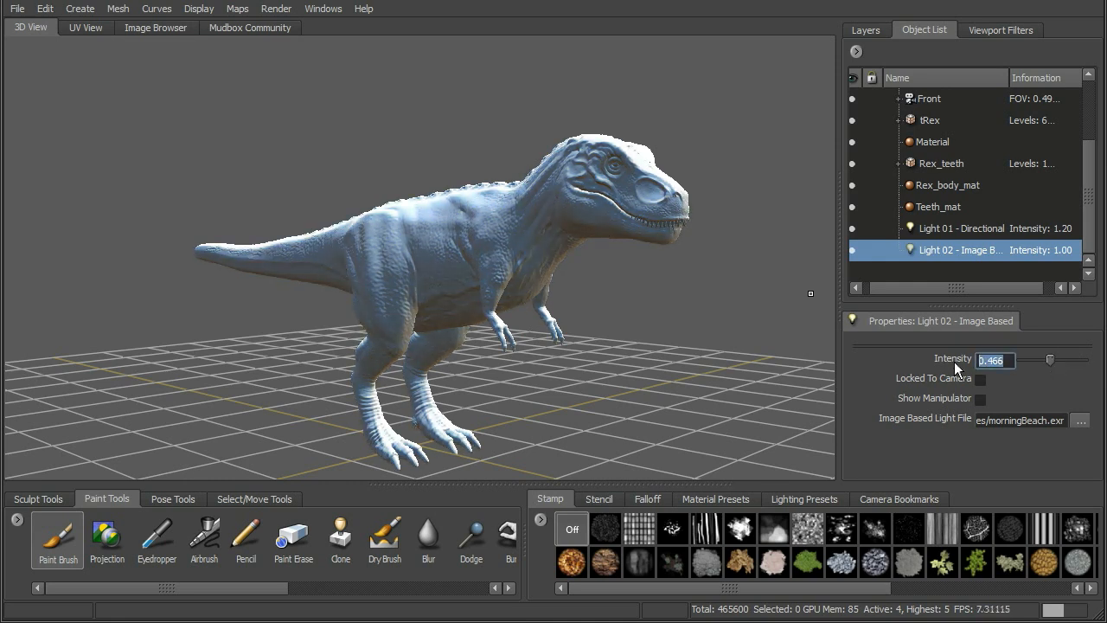
type(".3")
key("Return")
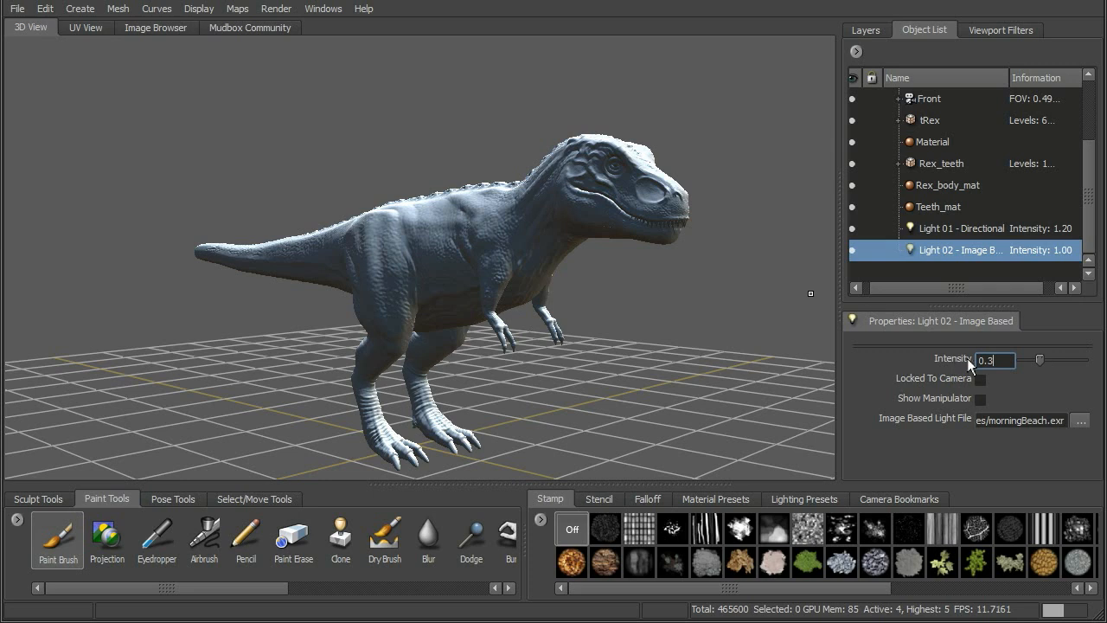
left_click_drag(1003, 360, 970, 362)
Create another directional light and bring it into view in the object list
left_click(80, 9)
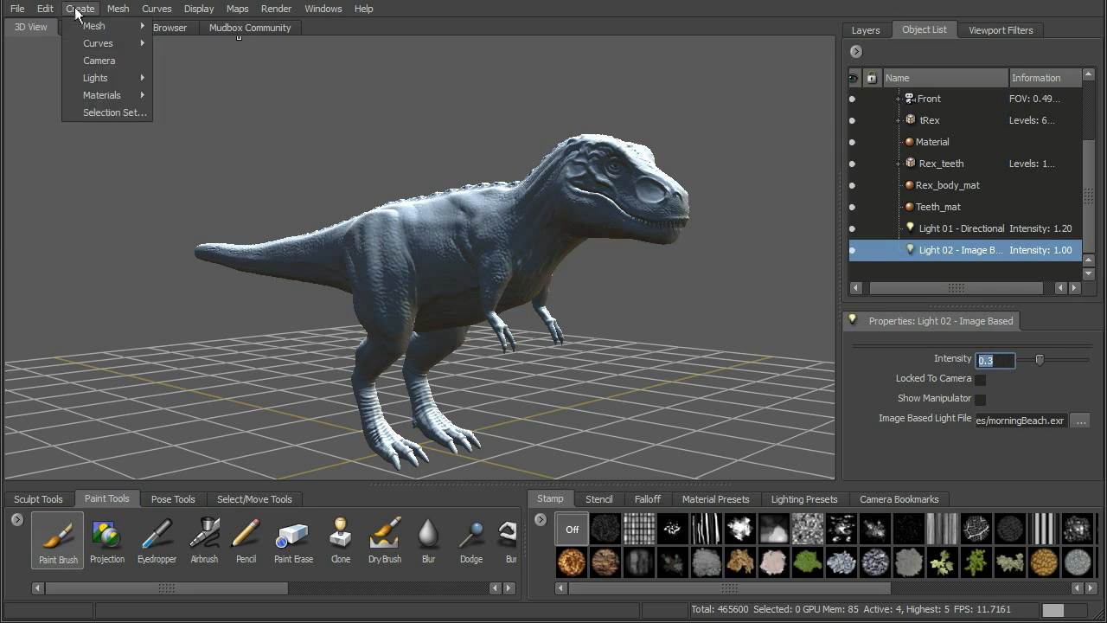
mouse_move(108, 78)
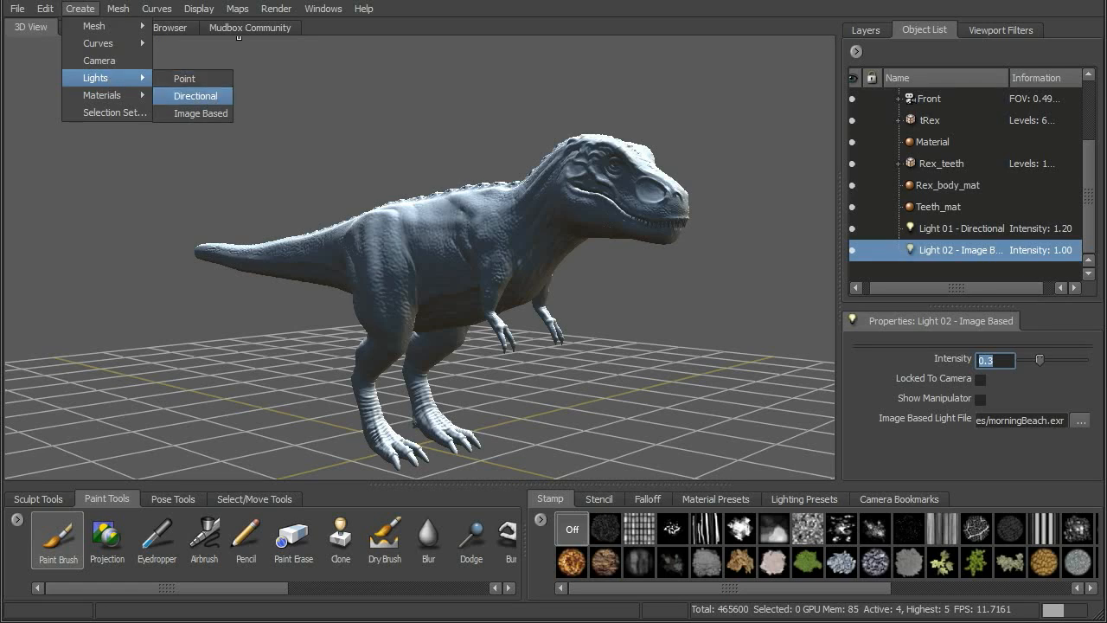
left_click(196, 96)
scroll(1037, 185, "down", 5)
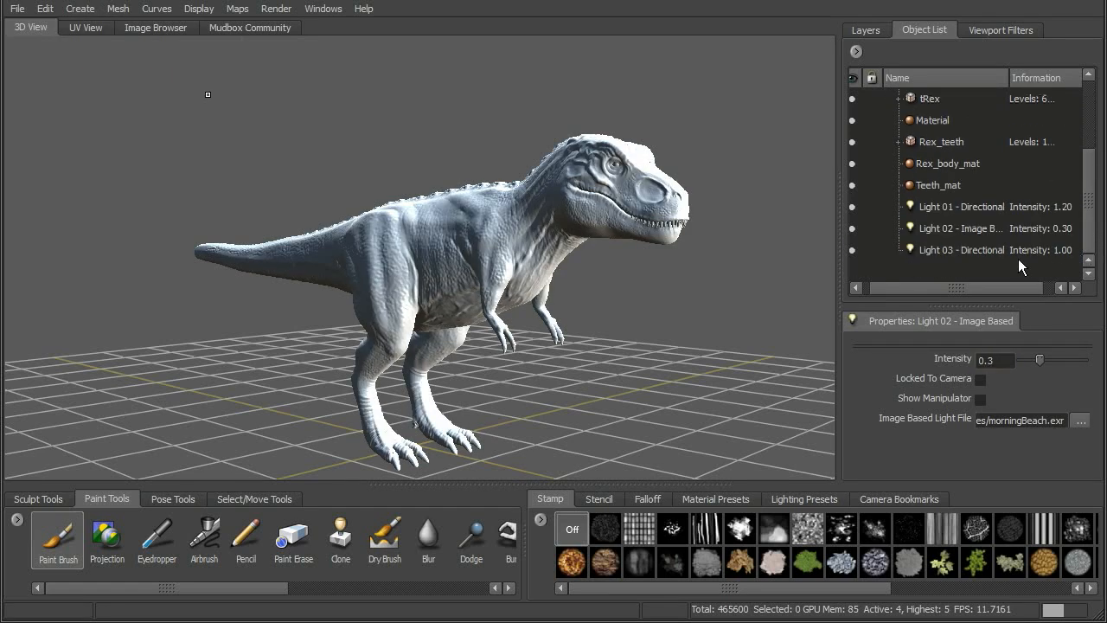
Re-aim Light 03 - Directional on the T-Rex and lower its intensity to about 0.34
left_click(1007, 251)
mouse_move(682, 364)
middle_mouse_down()
mouse_move(749, 312)
mouse_move(679, 304)
mouse_move(604, 317)
mouse_move(694, 358)
middle_mouse_up()
mouse_move(1057, 382)
left_mouse_down()
mouse_move(1065, 386)
mouse_move(1033, 389)
left_mouse_up()
left_click_drag(763, 336, 710, 324, "alt")
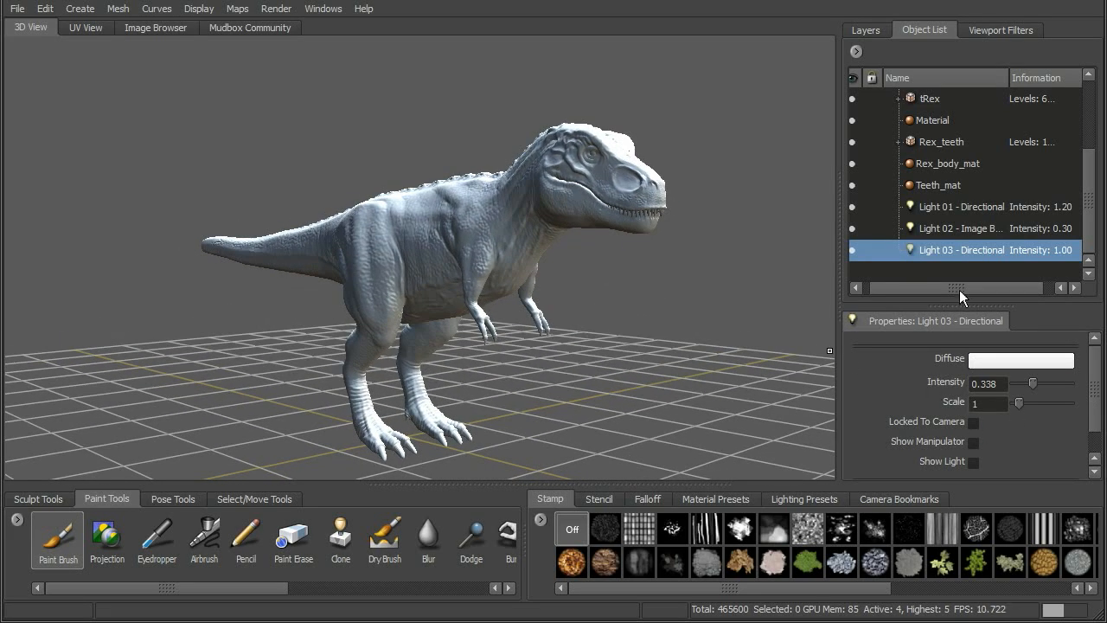
Unlock Light 01 - Directional from the camera, set its intensity to 1, and check the lighting around the T-Rex
left_click(961, 229)
left_click(961, 208)
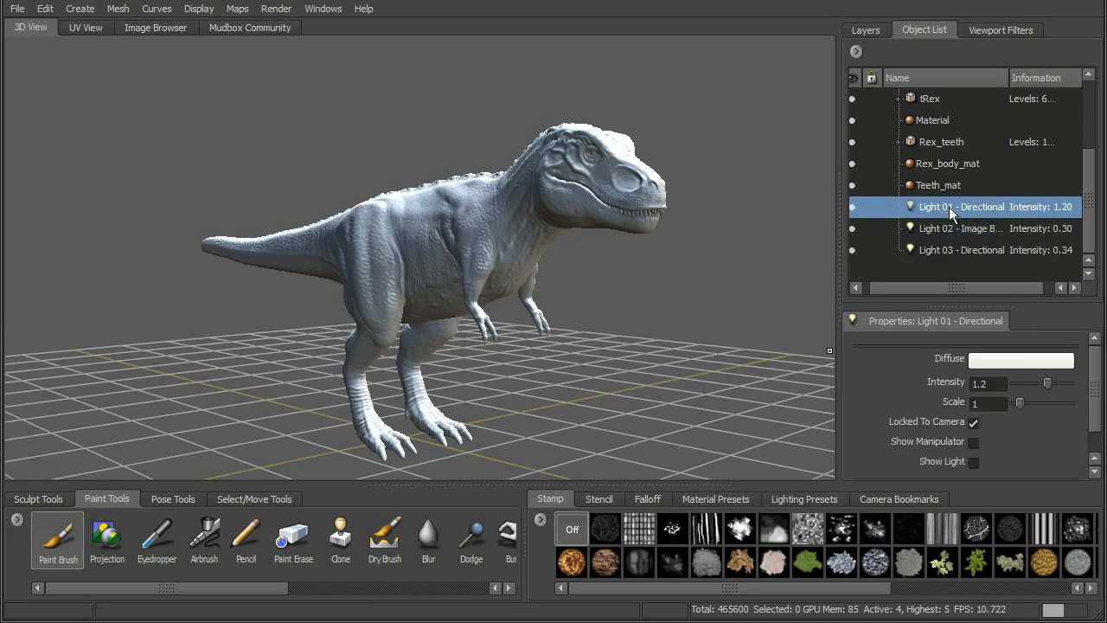
left_click(975, 424)
left_click_drag(711, 328, 669, 330, "alt")
double_click(1000, 385)
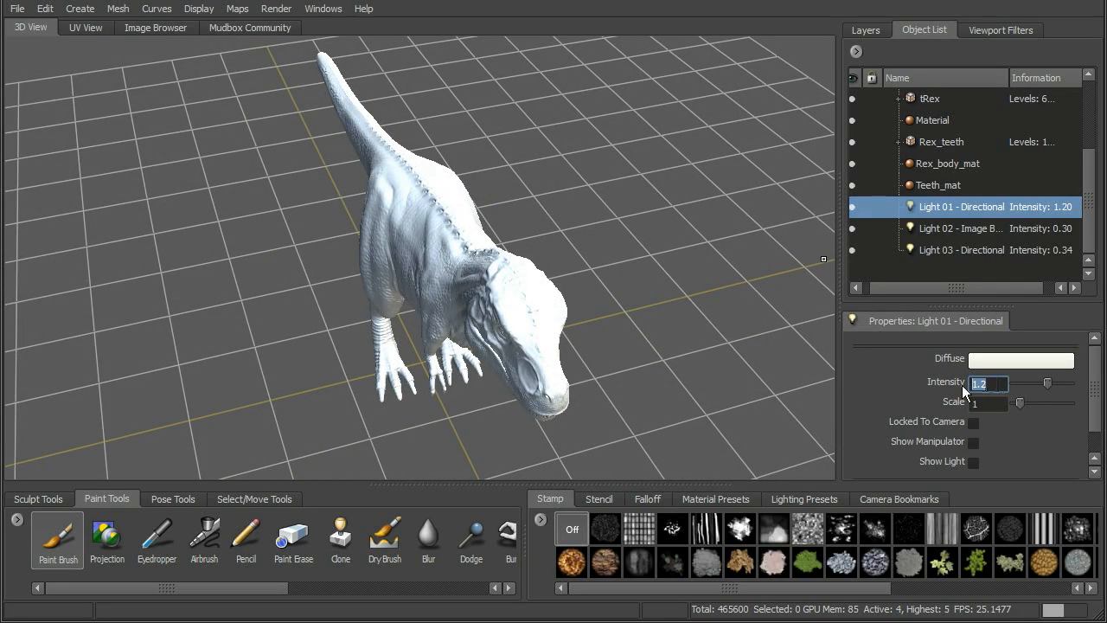
type("1")
key("Return")
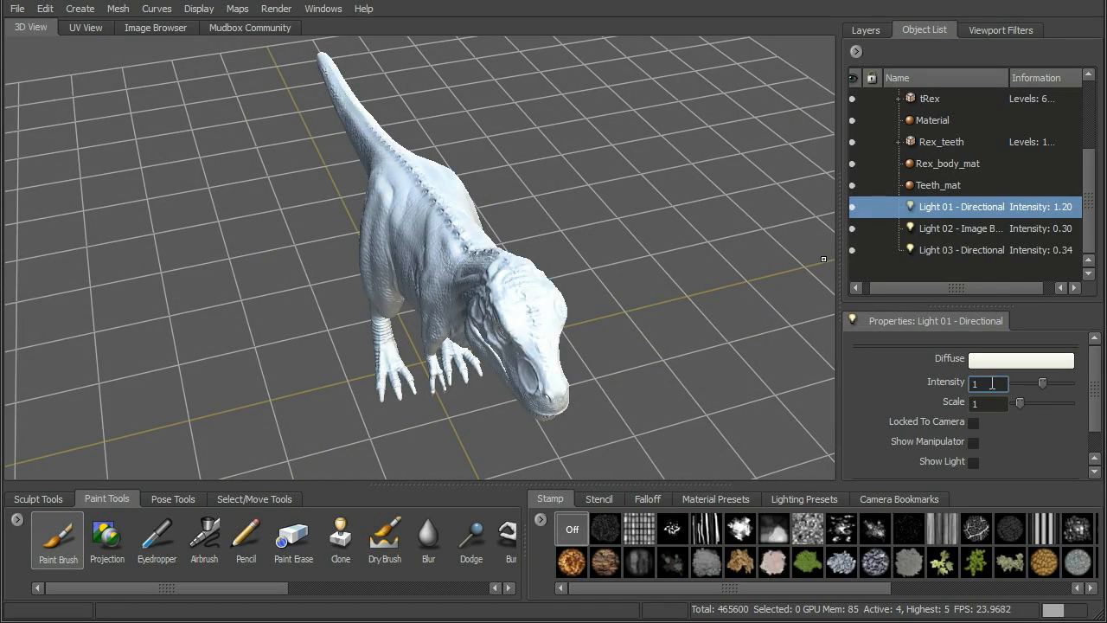
left_click_drag(785, 326, 699, 262, "alt")
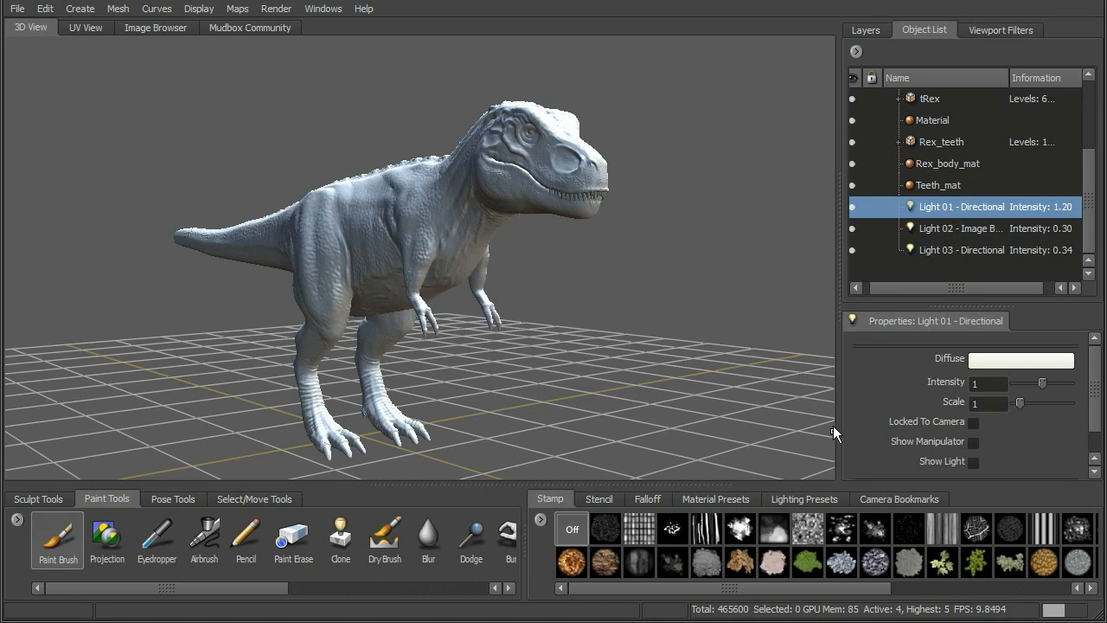
mouse_move(671, 239)
left_mouse_down("alt")
mouse_move(665, 251)
mouse_move(678, 254)
left_mouse_up("alt")
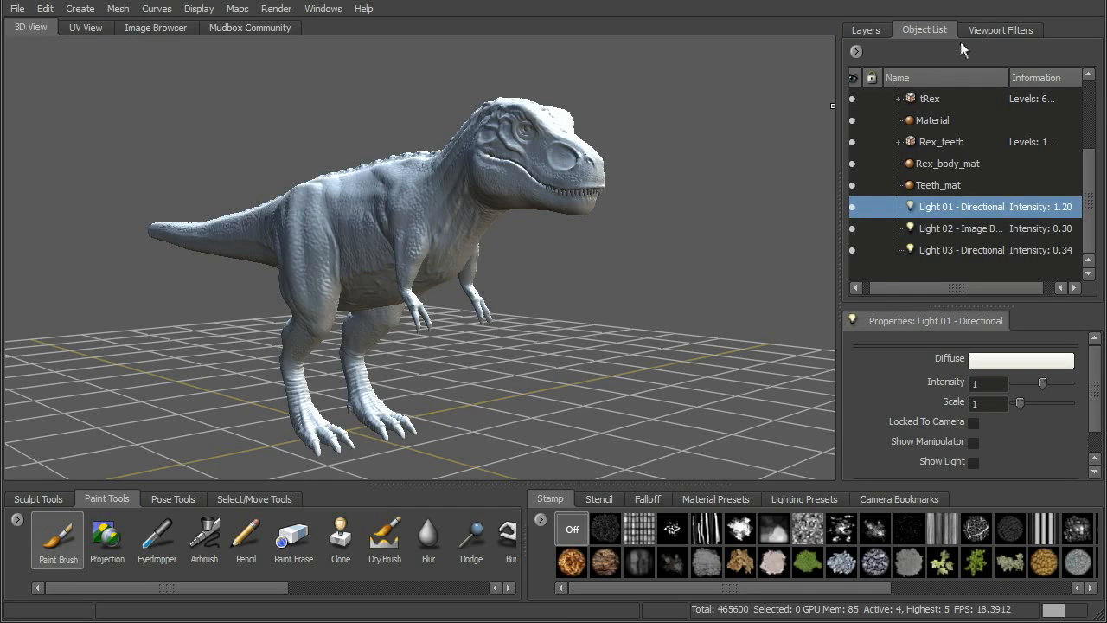
Try the Ambient Occlusion viewport filter on the T-Rex with a strength of 1, and turn it off again
left_click(981, 28)
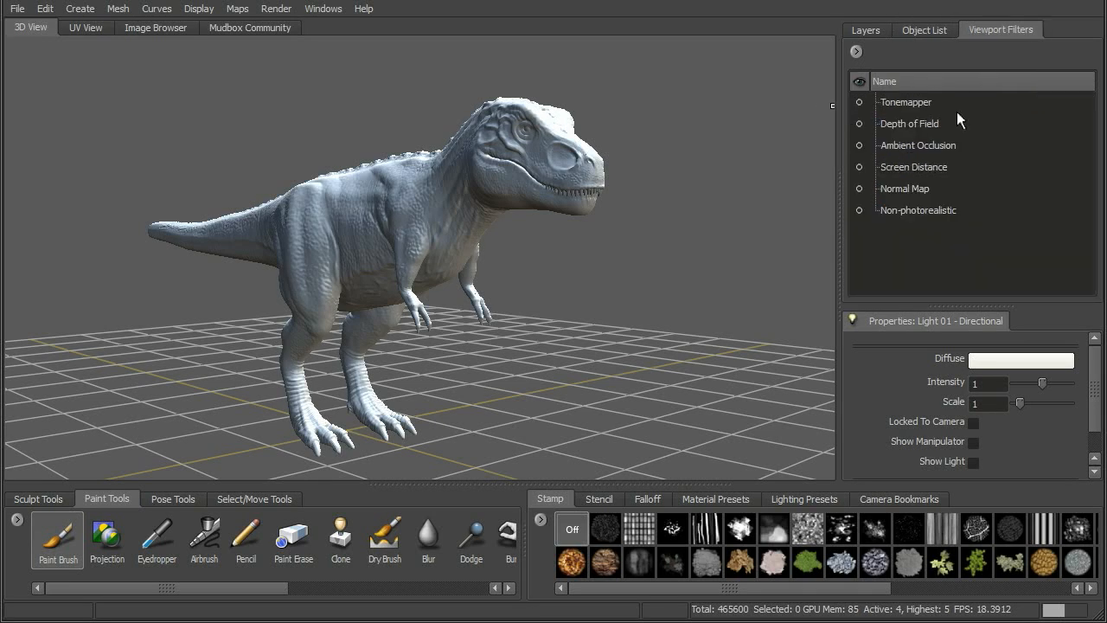
left_click_drag(700, 181, 828, 178, "alt")
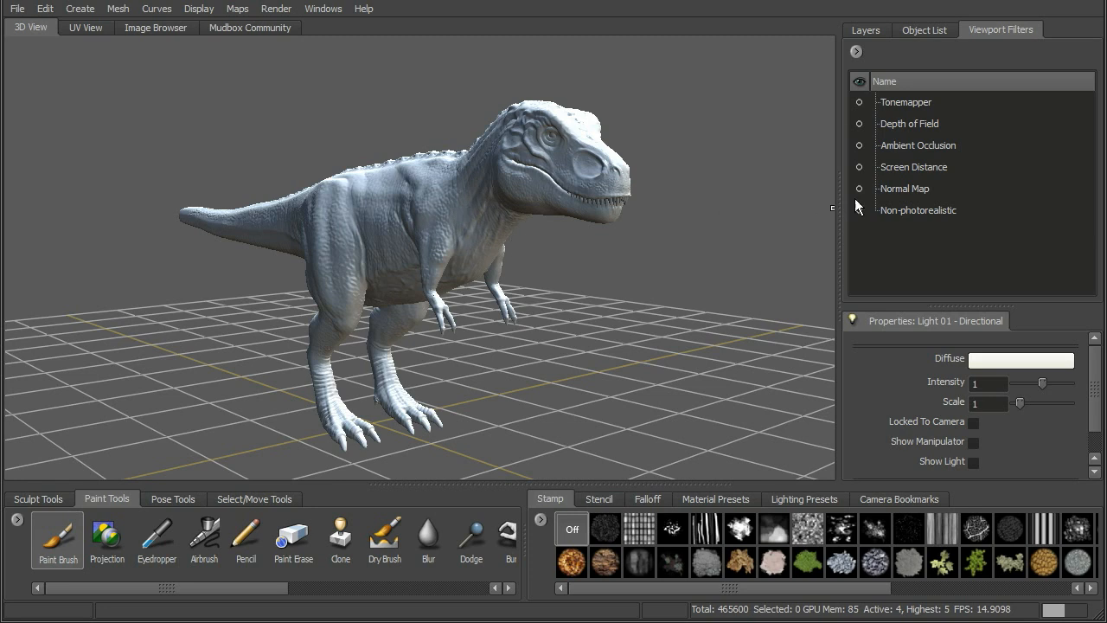
left_click(860, 145)
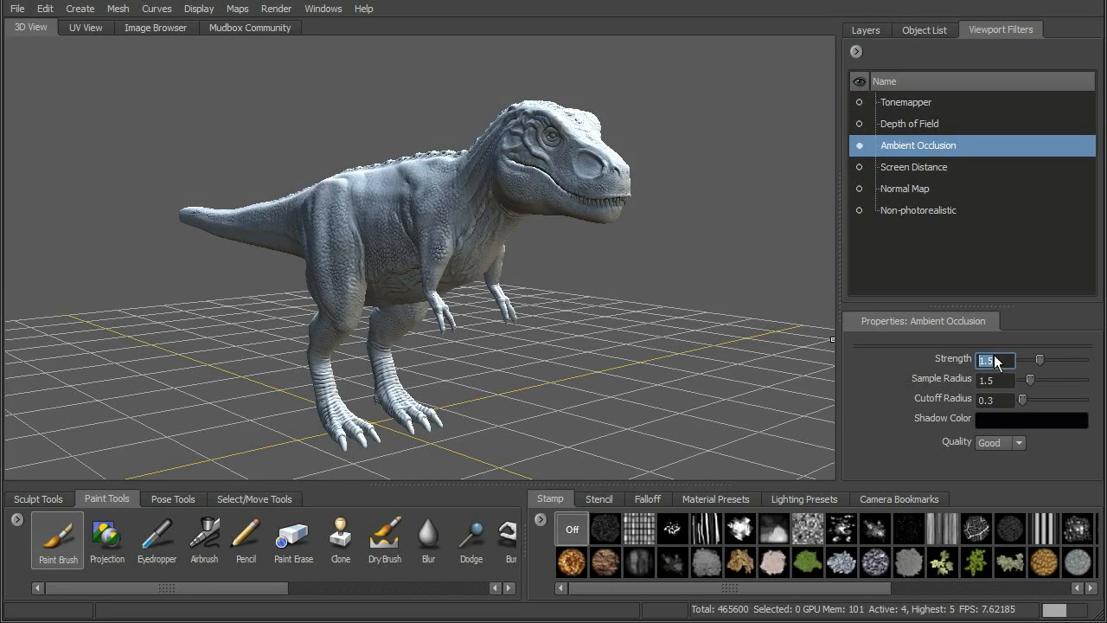
type("1")
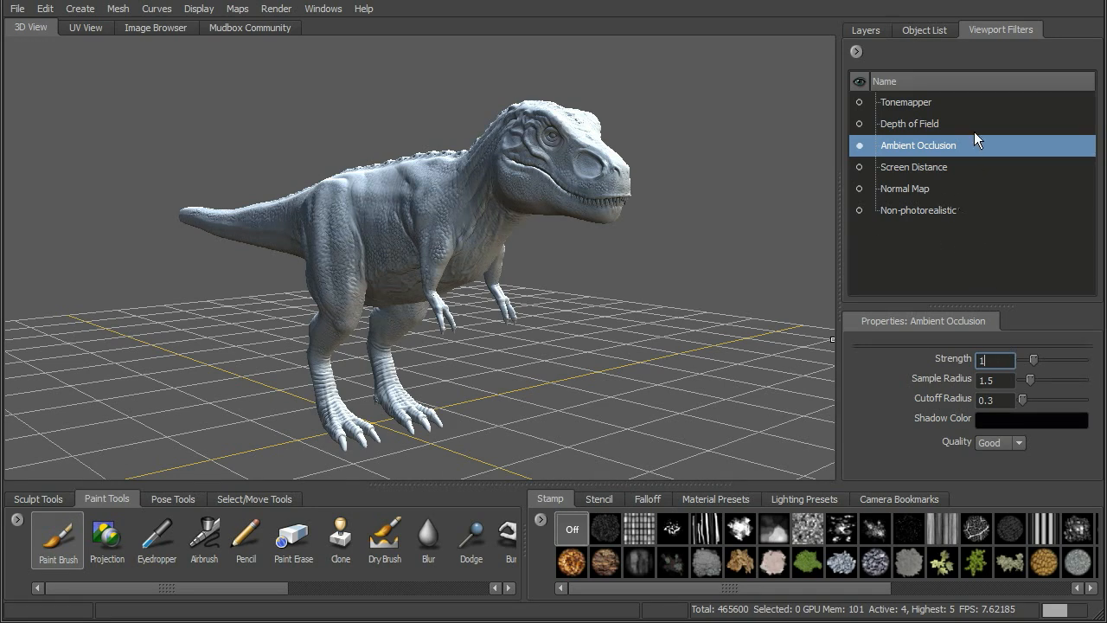
left_click(859, 145)
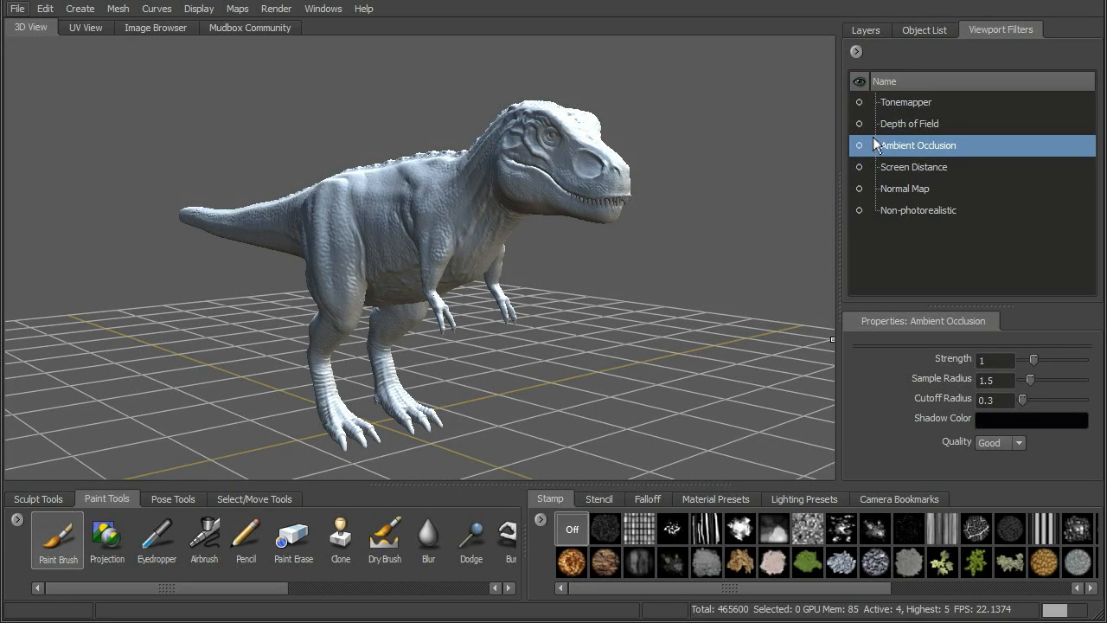
Turn on the Depth of Field viewport filter and examine its blur close up around the T-Rex's head
left_click(859, 123)
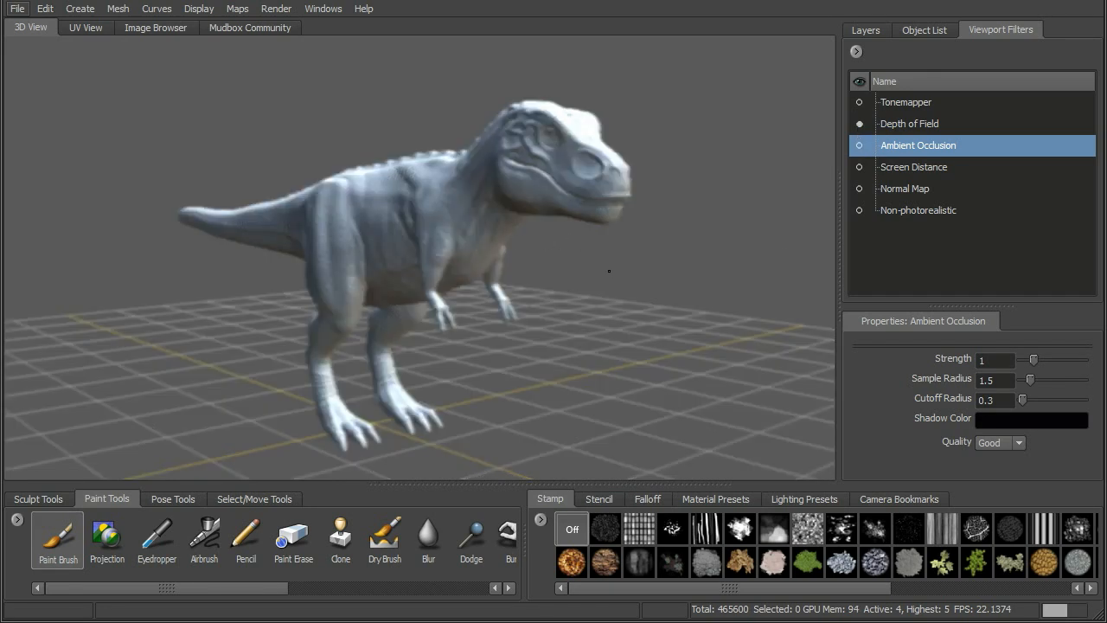
left_click_drag(616, 272, 599, 274, "alt")
right_click_drag(598, 274, 687, 254, "alt")
left_click_drag(687, 255, 672, 291, "alt")
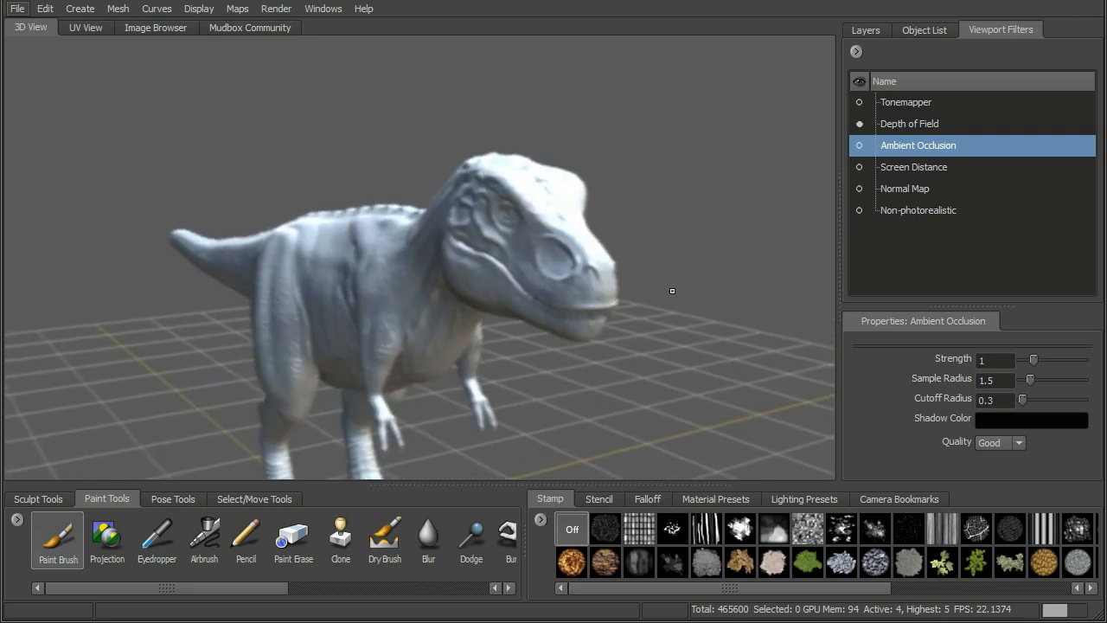
right_click_drag(766, 298, 801, 297, "alt")
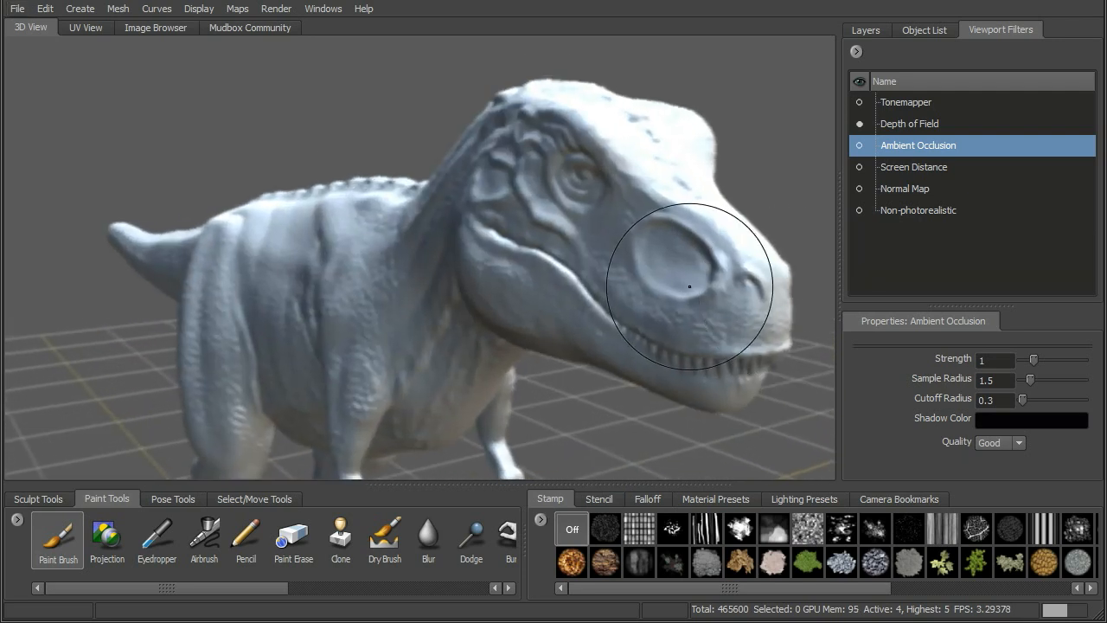
left_click_drag(683, 284, 692, 281, "alt")
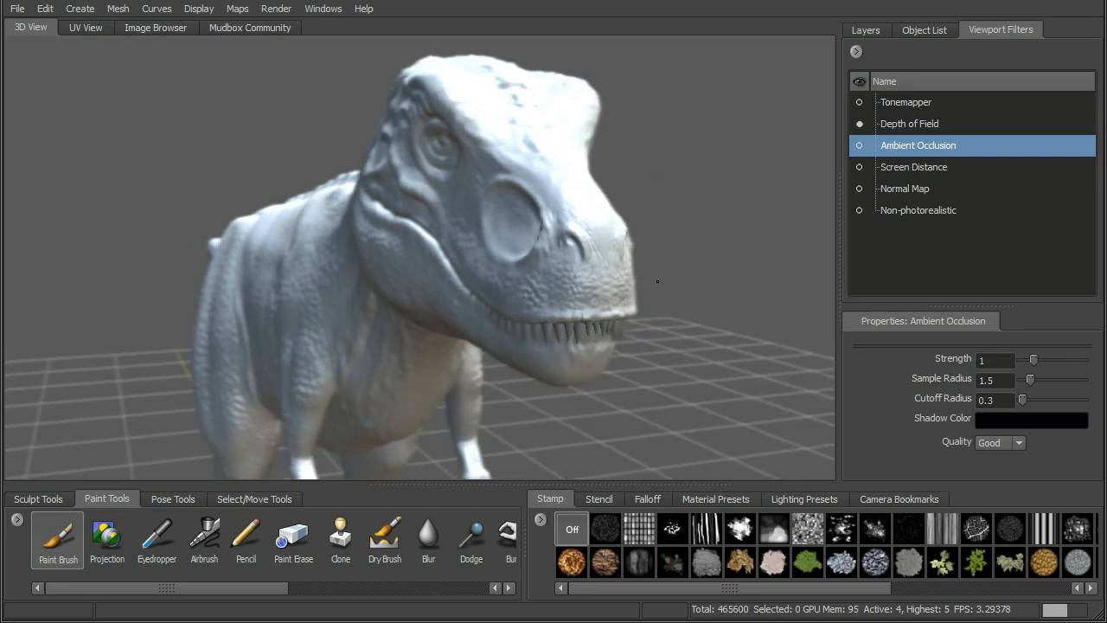
right_click_drag(693, 281, 705, 277, "alt")
left_click_drag(704, 277, 714, 275, "alt")
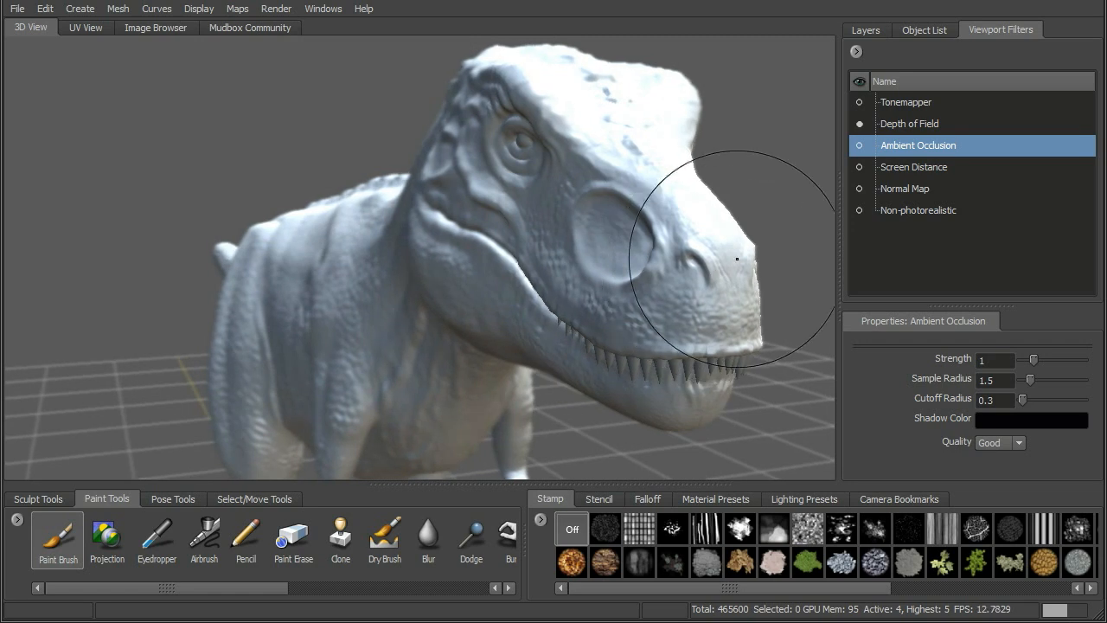
Set the Depth of Field filter's focus distance to 250 and its depth of field to 100
left_click(902, 123)
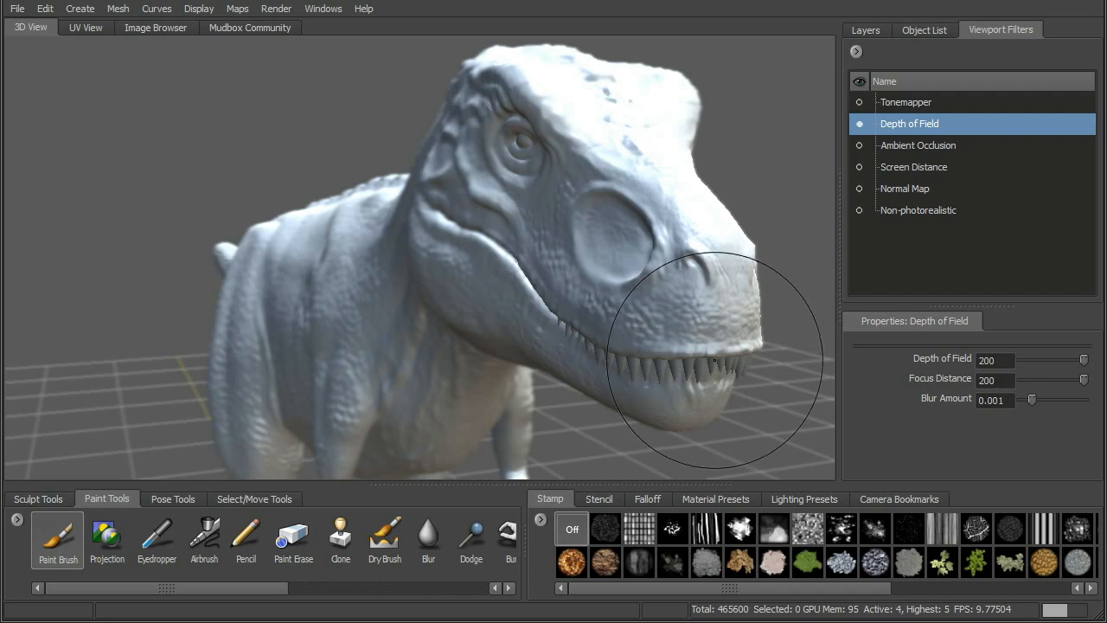
double_click(990, 379)
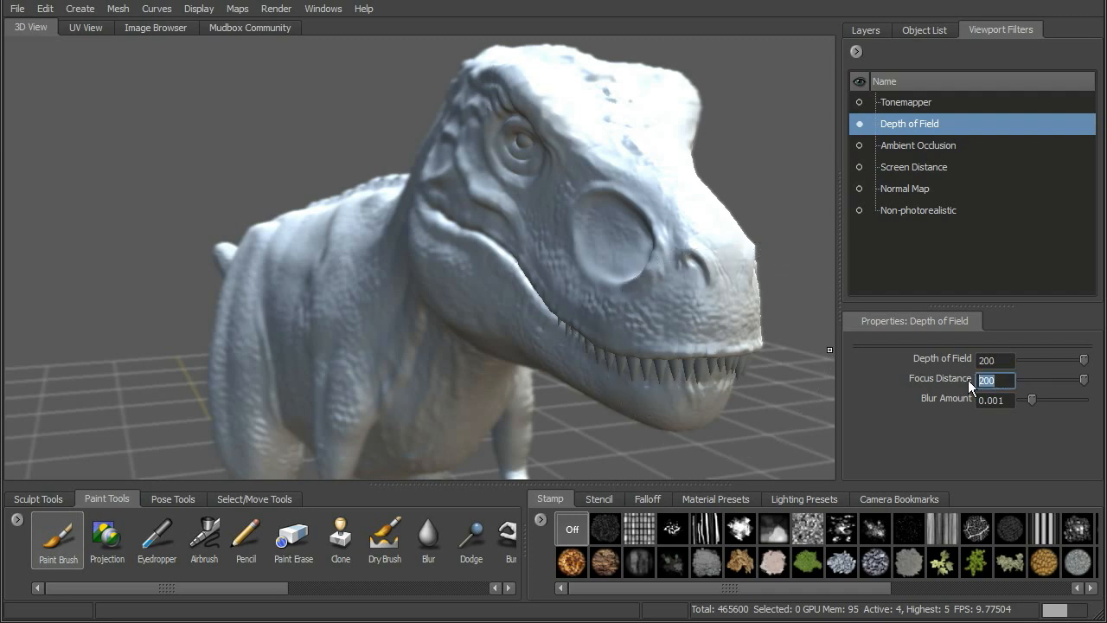
type("250")
left_click_drag(1004, 361, 971, 365)
type("100")
key("Return")
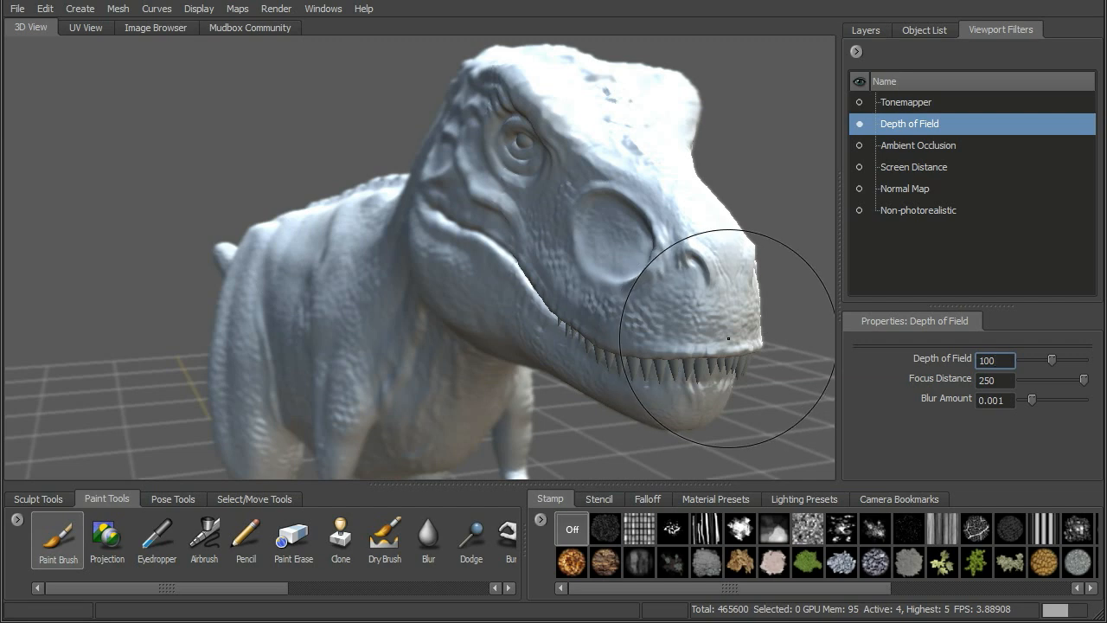
Check the depth of field effect on the T-Rex's head, and turn the filter off
left_click_drag(764, 309, 794, 300, "alt")
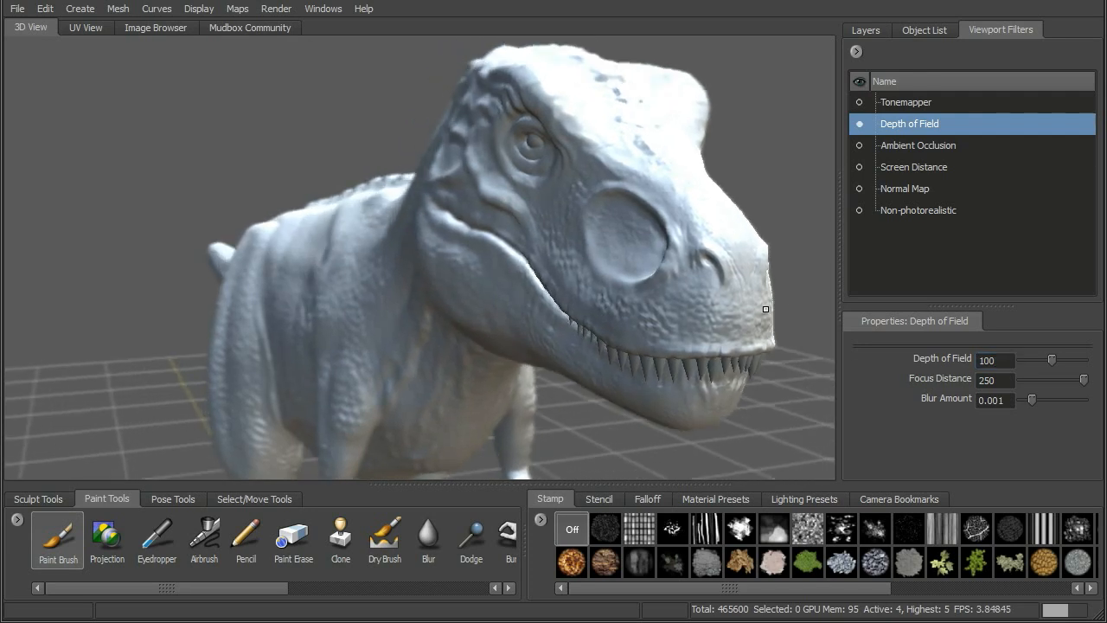
left_click(860, 127)
left_click_drag(712, 184, 696, 208, "alt")
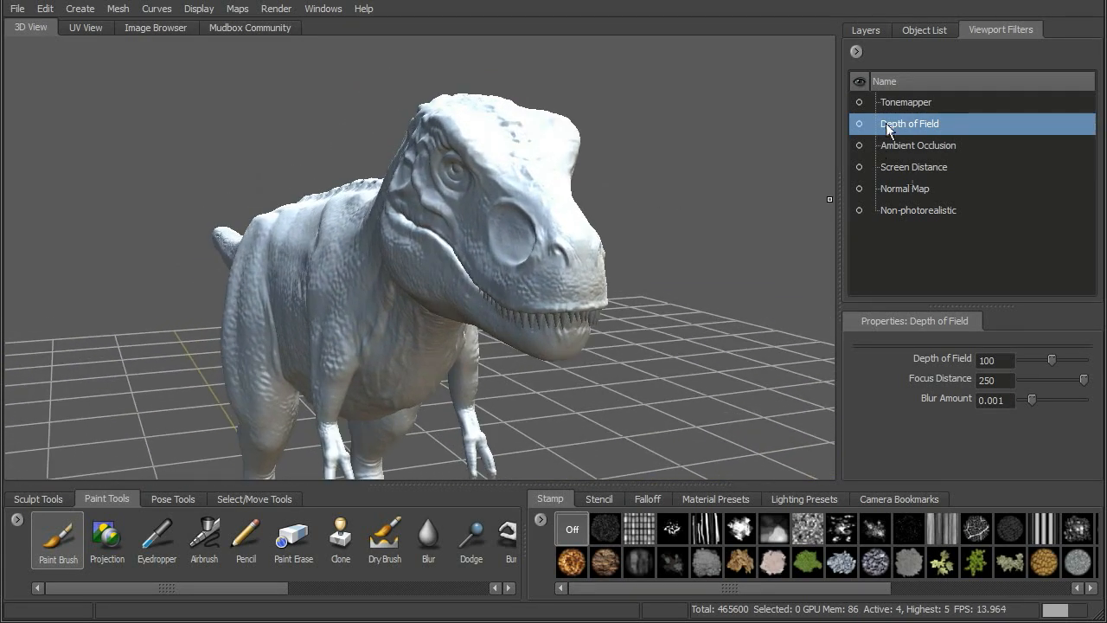